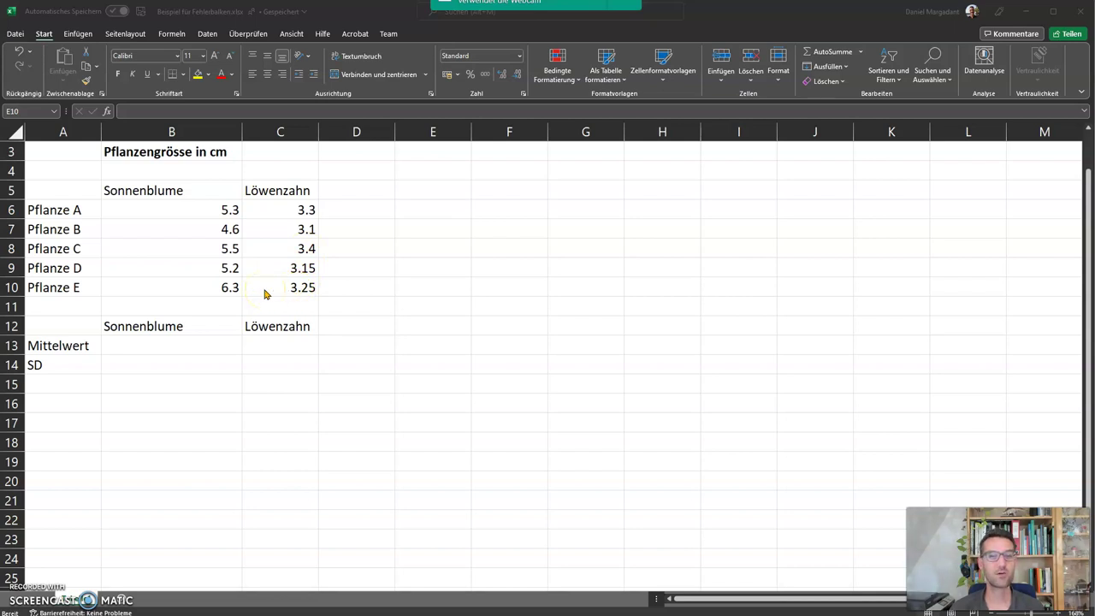
Format the plant sizes in B6:C10 to show exactly two decimal places.
left_click_drag(262, 287, 181, 208)
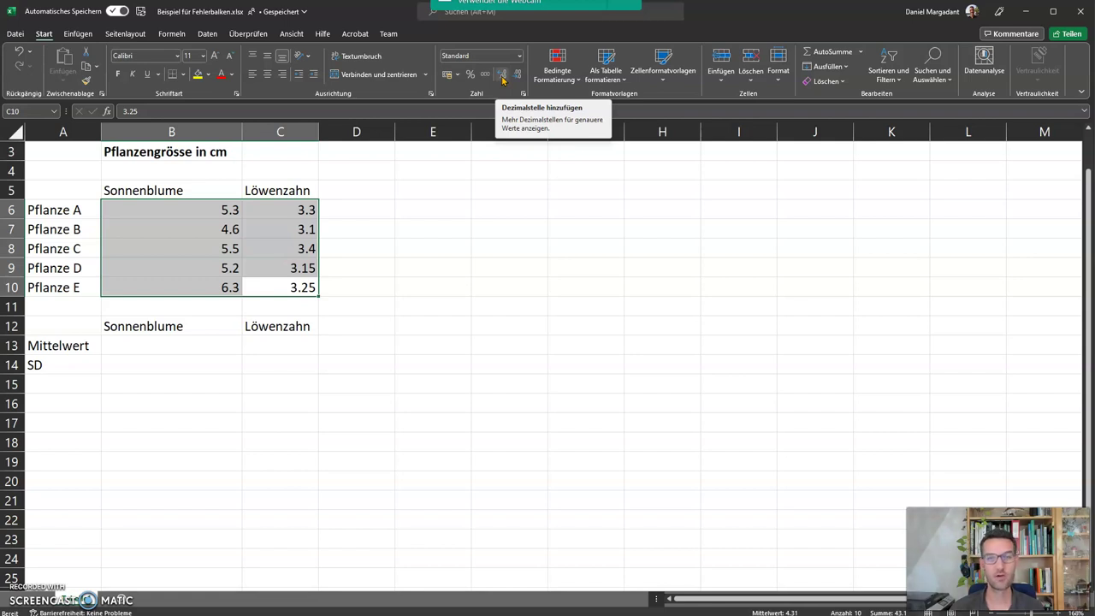
left_click(503, 75)
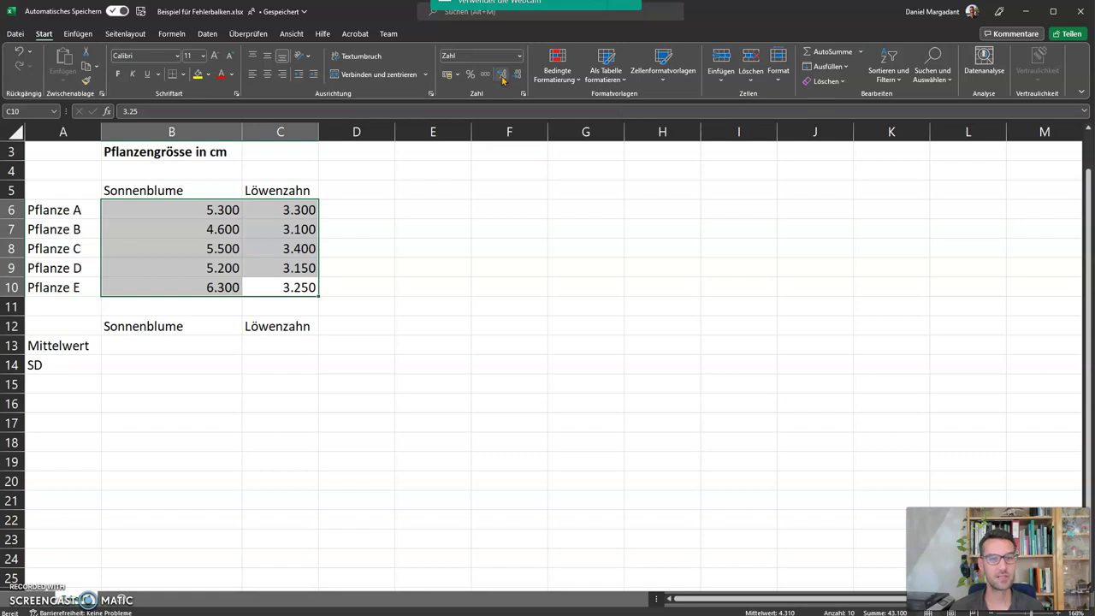
left_click(519, 76)
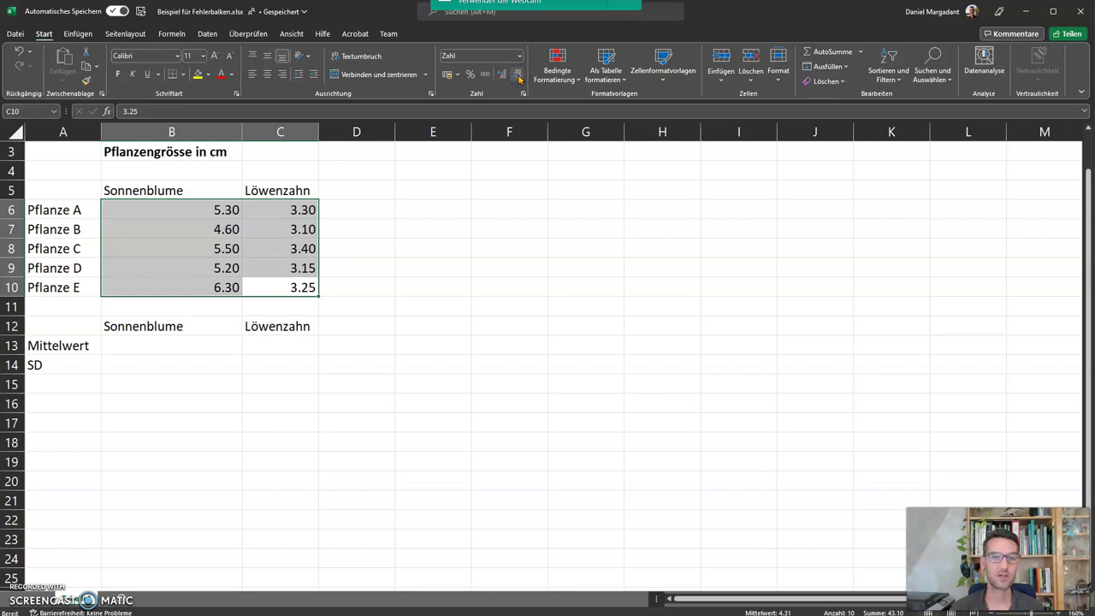
left_click(454, 285)
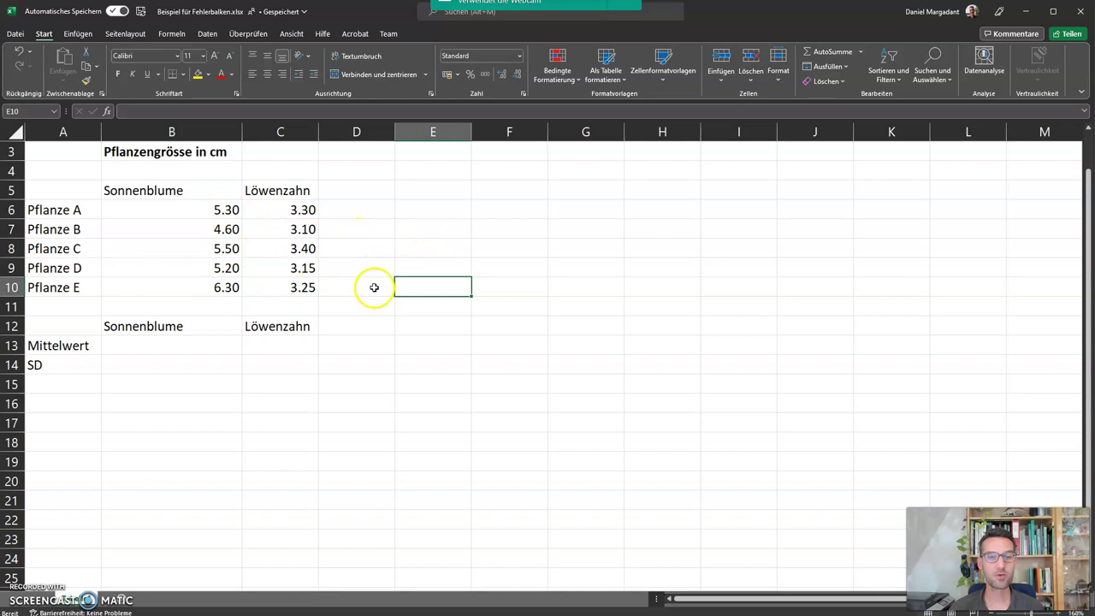
left_click(294, 287)
left_click_drag(294, 287, 202, 213)
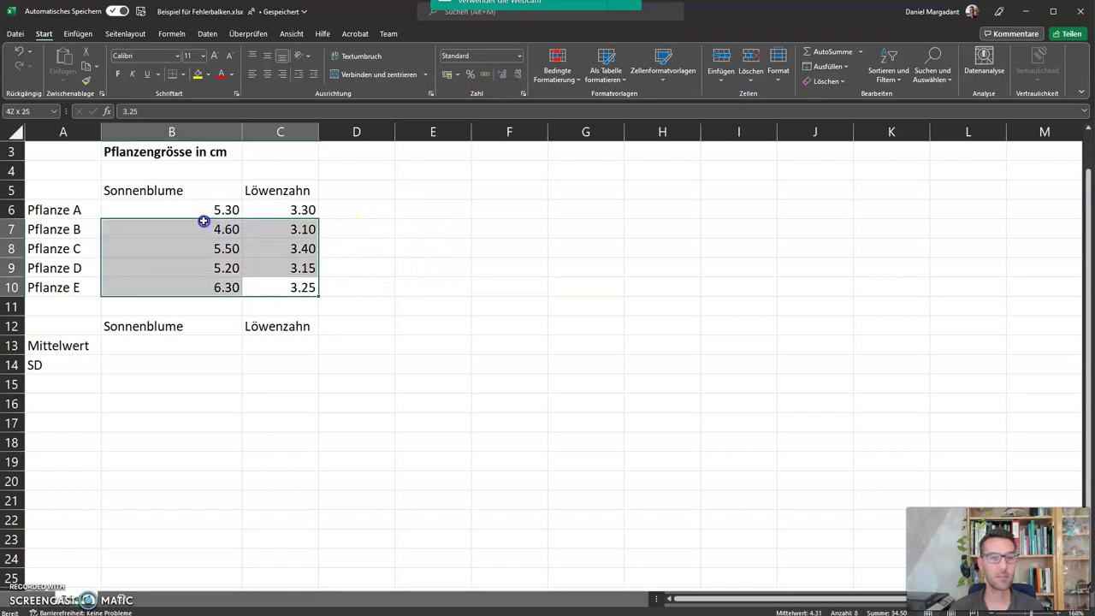
left_click(513, 74)
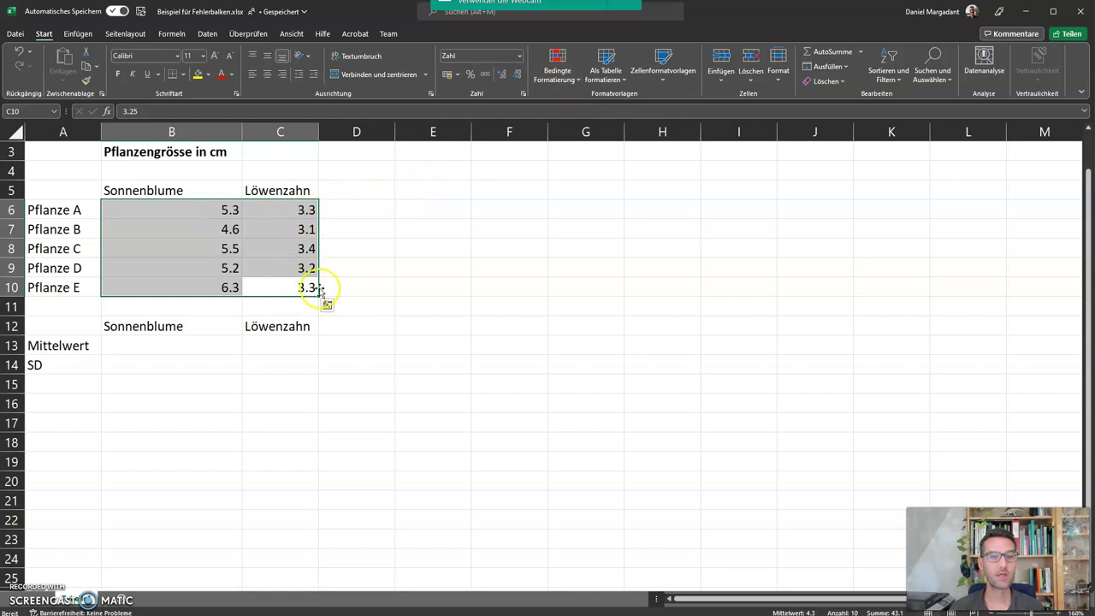
left_click(504, 77)
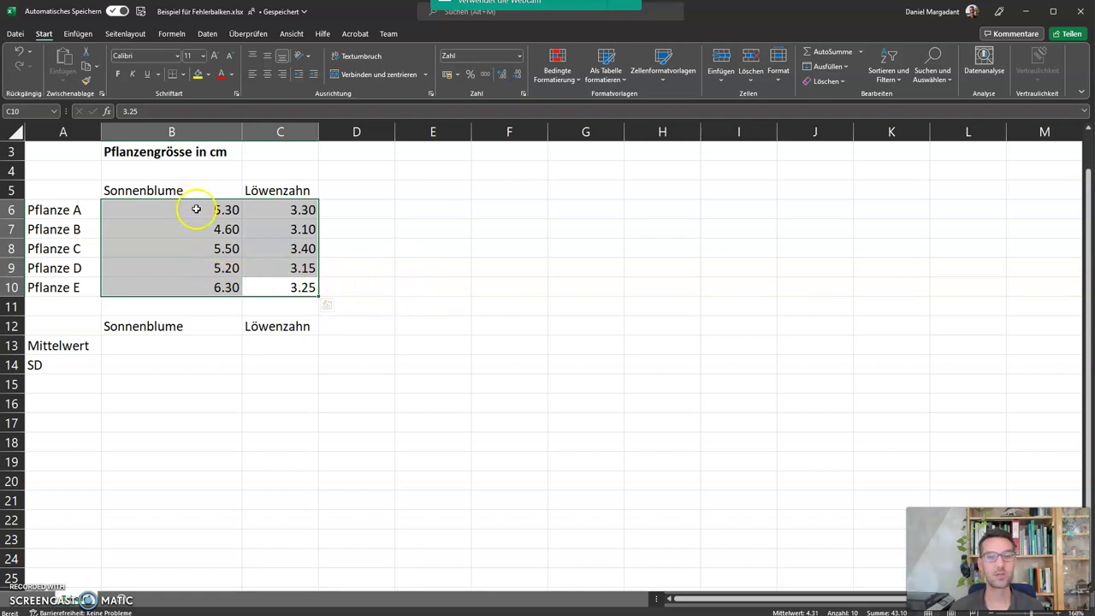
left_click(430, 266)
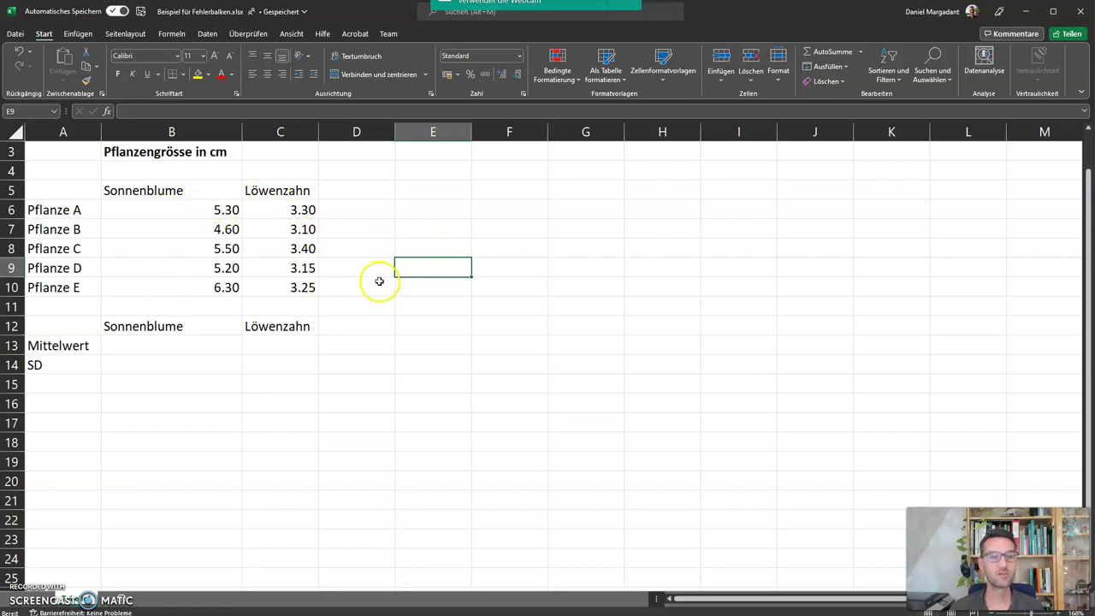
Enter =MITTELWERT(B6:B10) in B13 to get the Sonnenblume mean of 5.38.
left_click(192, 344)
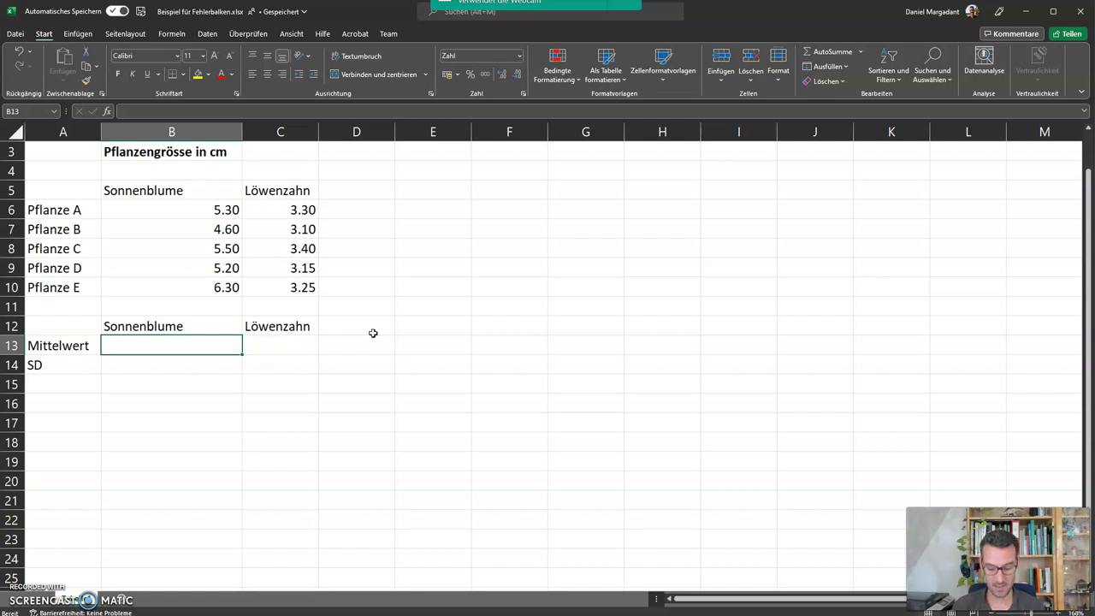
type("=")
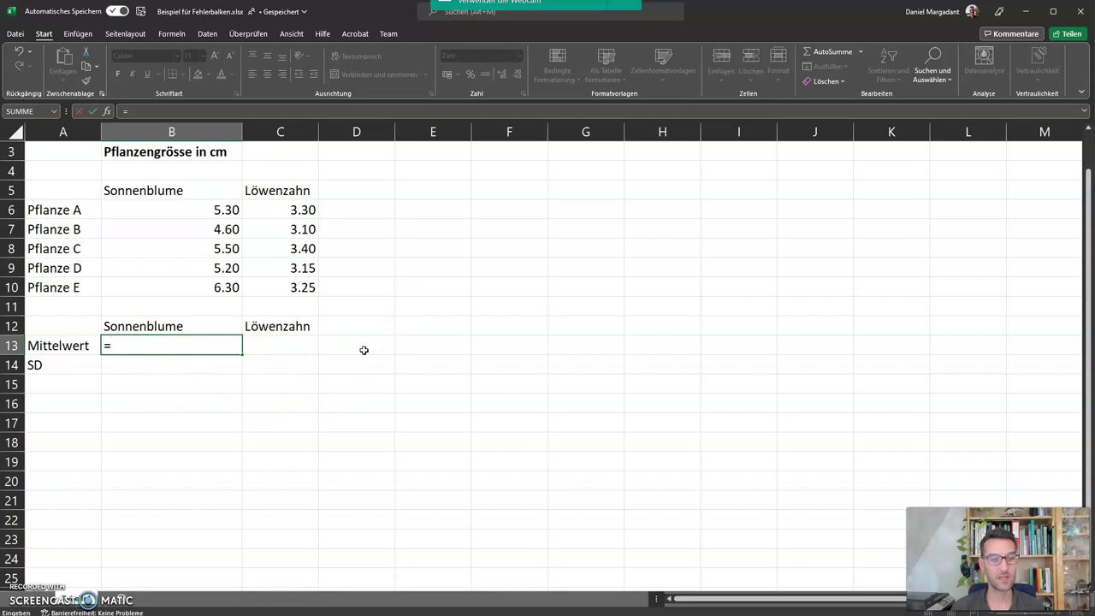
type("Mittelwe")
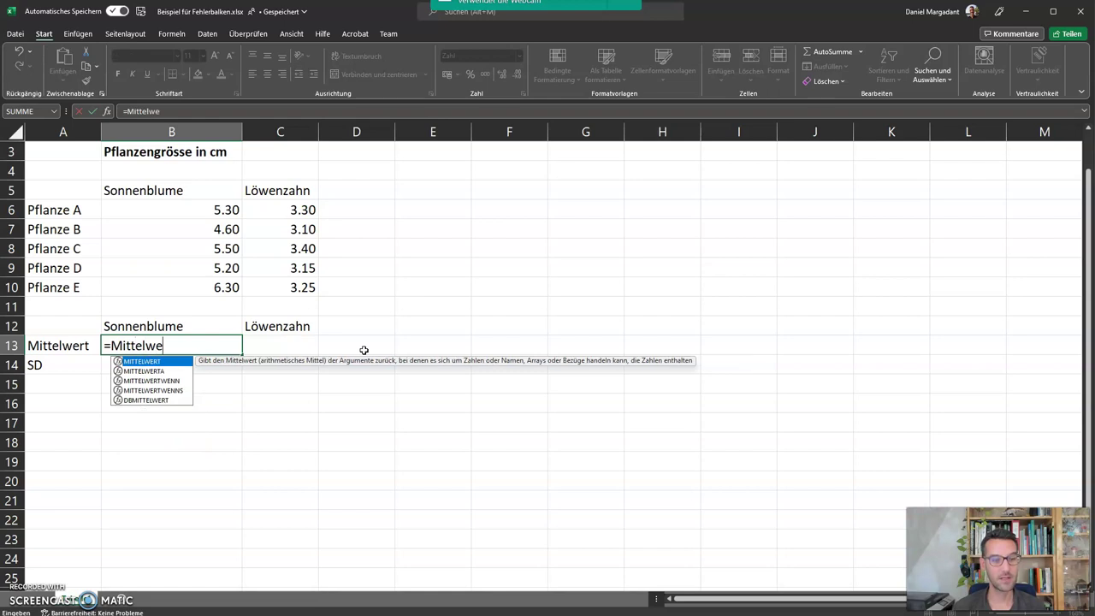
left_click(152, 362)
type("rt")
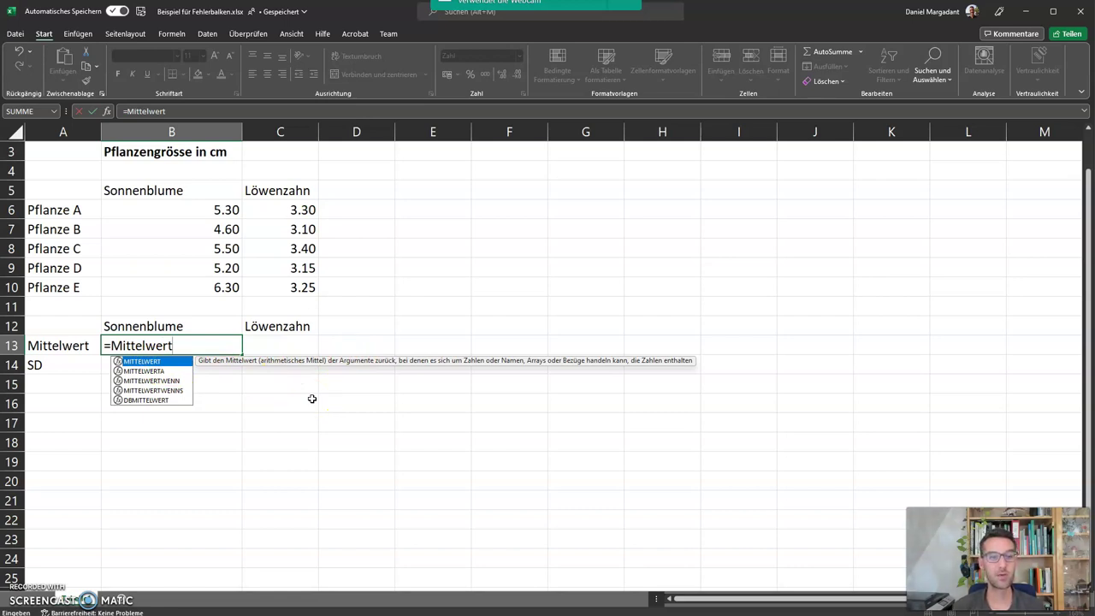
type("(")
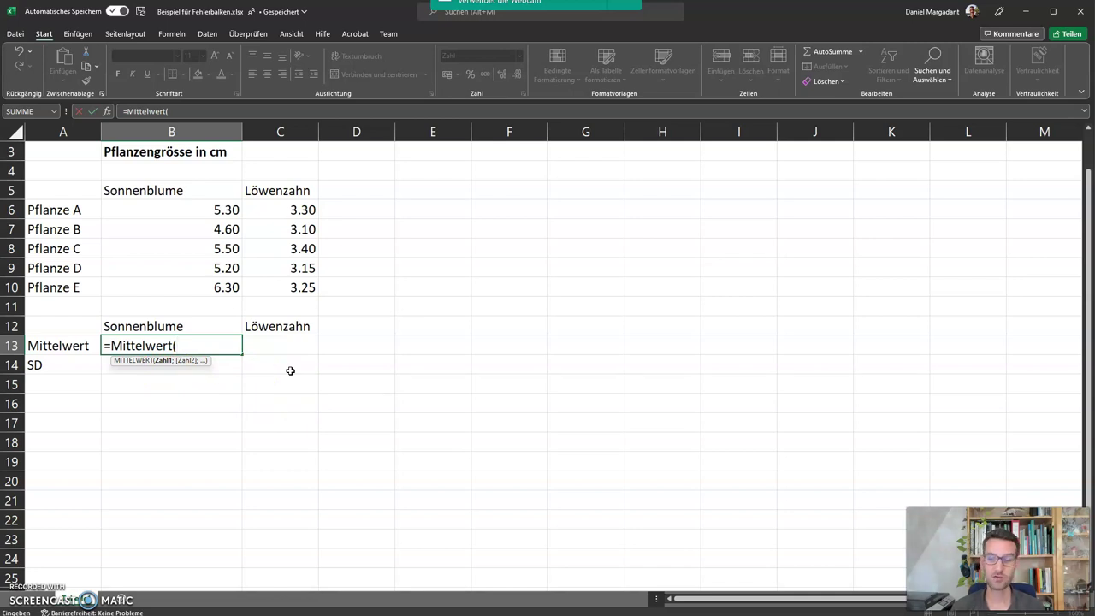
left_click(194, 209)
left_click_drag(194, 208, 187, 286)
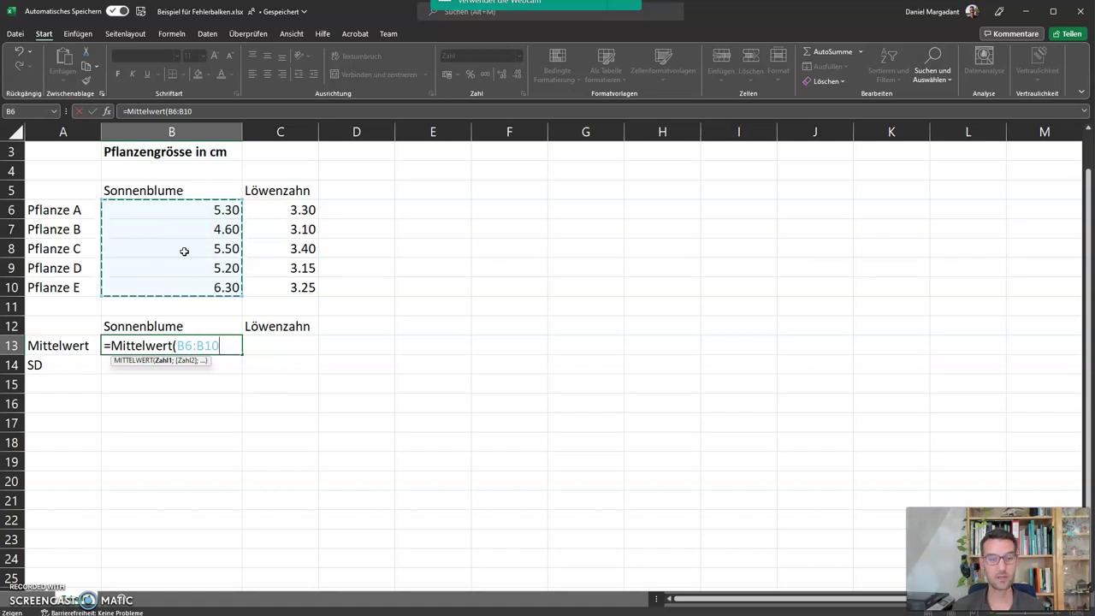
type(")")
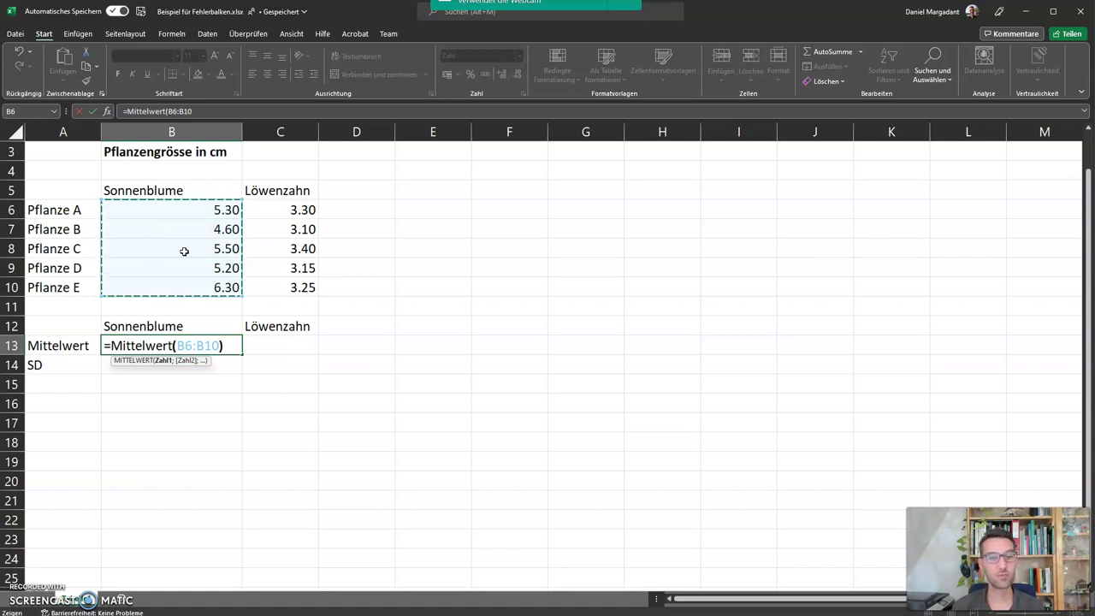
key("Return")
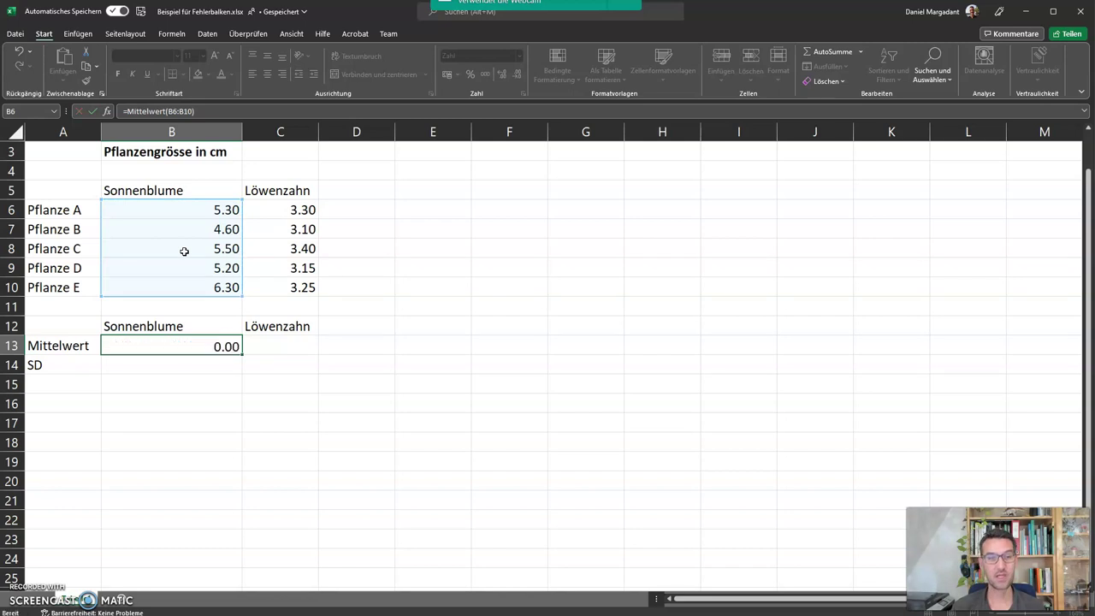
Change Pflanze C's Sonnenblume size in B8 to 5.3.
left_click(192, 346)
left_click(189, 344)
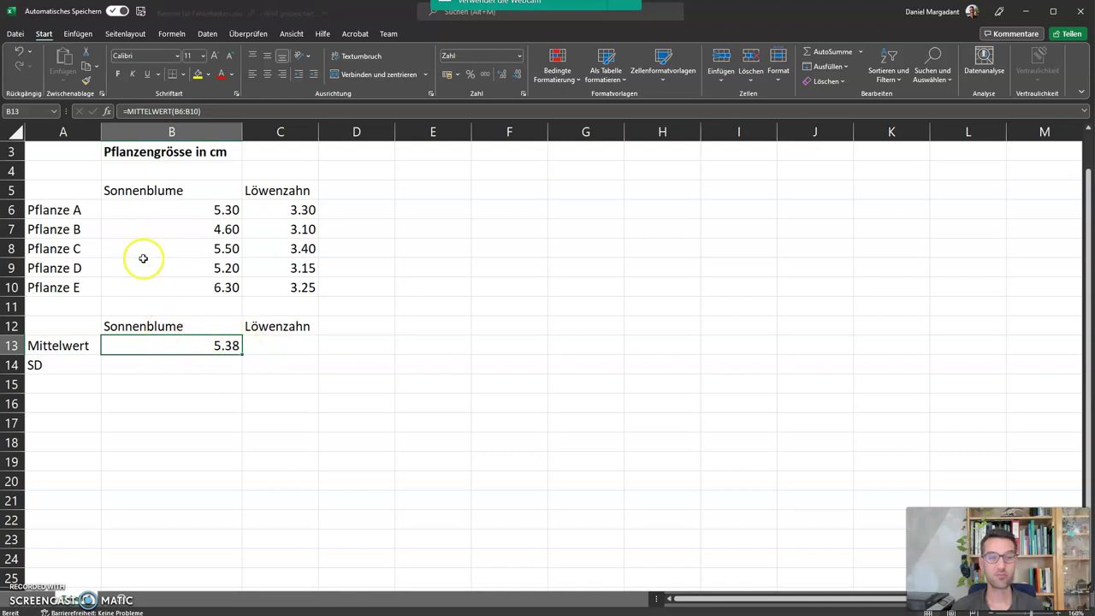
left_click(206, 250)
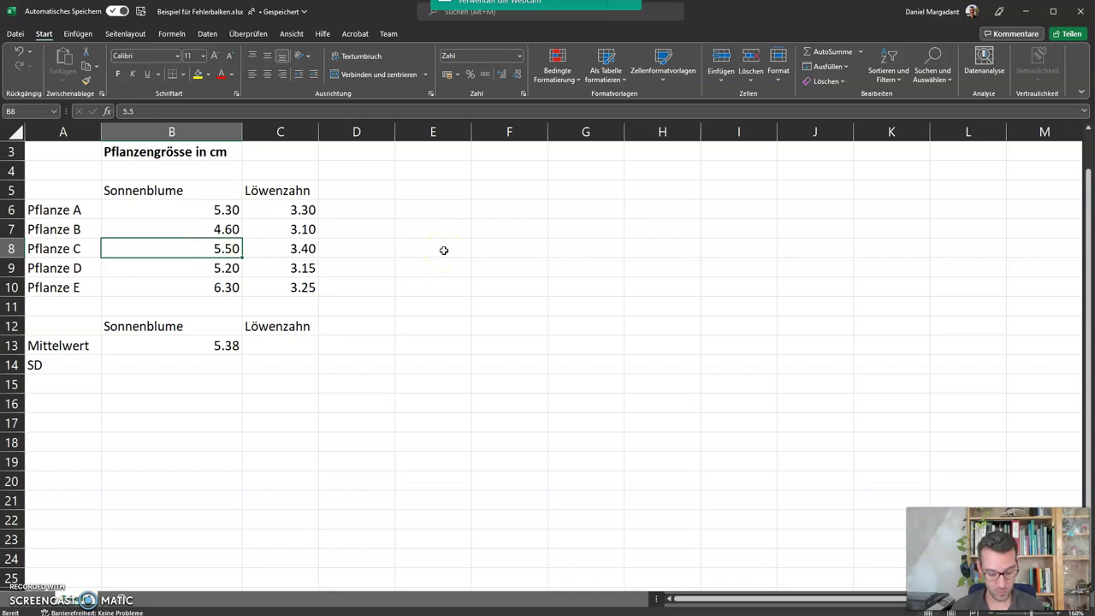
type("5.")
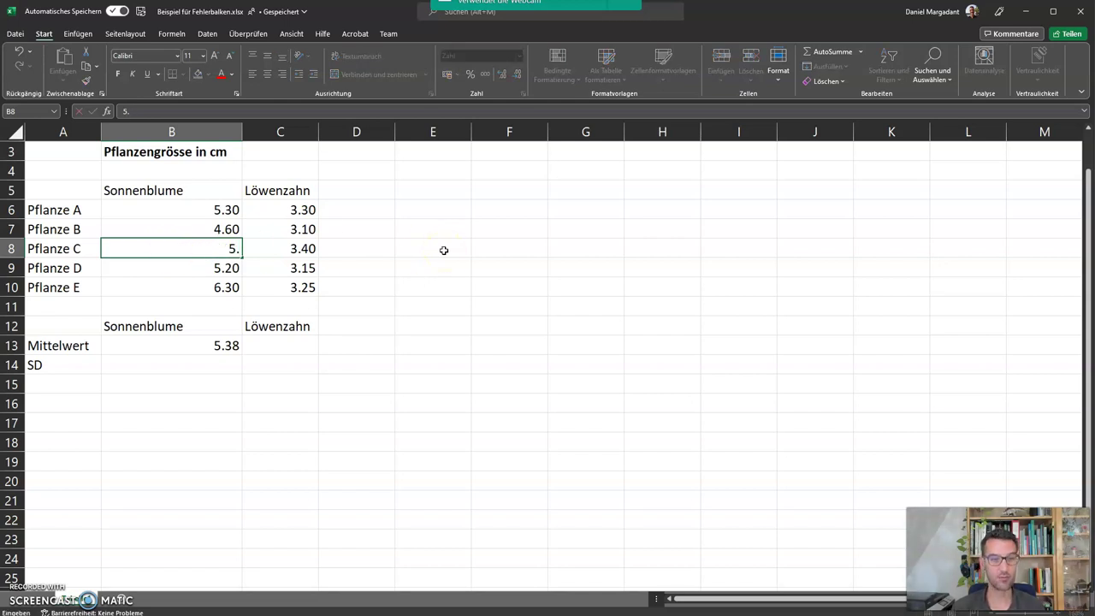
type("3")
key("Return")
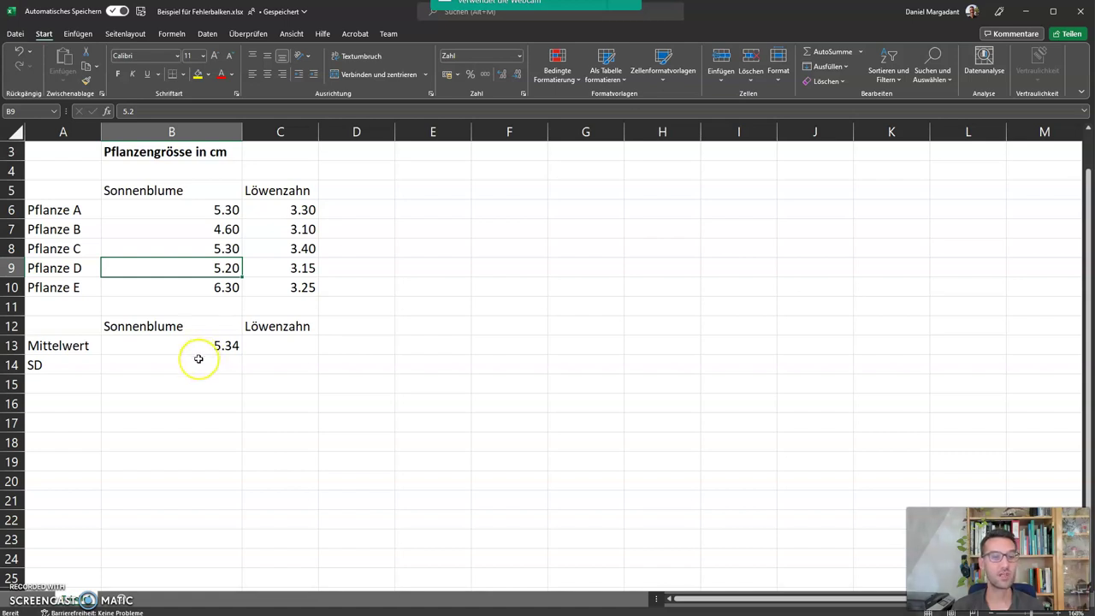
Reselect the Sonnenblume mean cell B13, now showing 5.34.
left_click(283, 343)
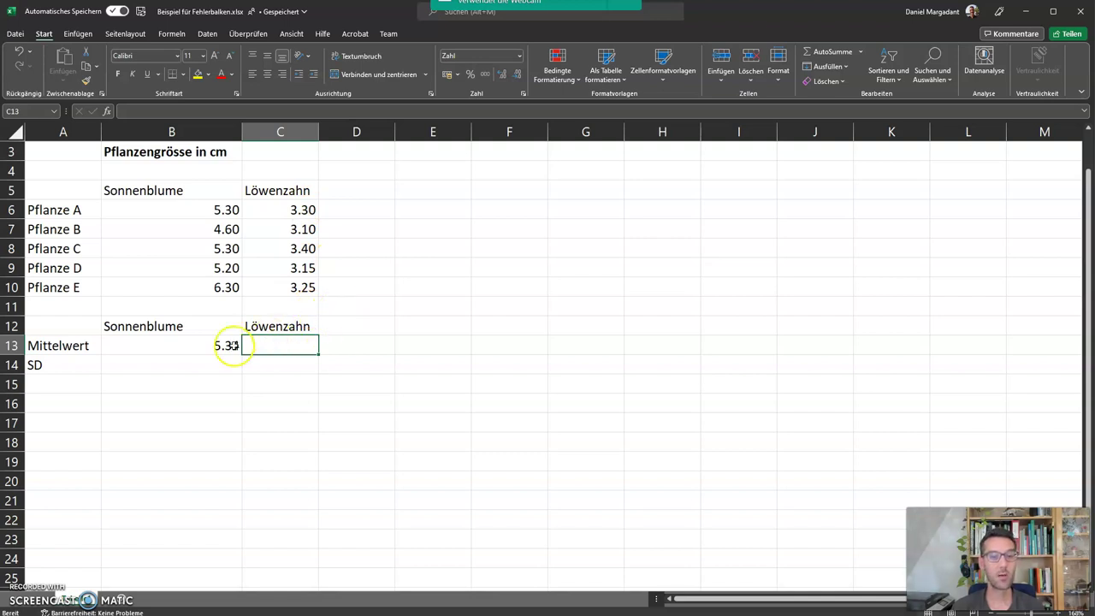
left_click(145, 346)
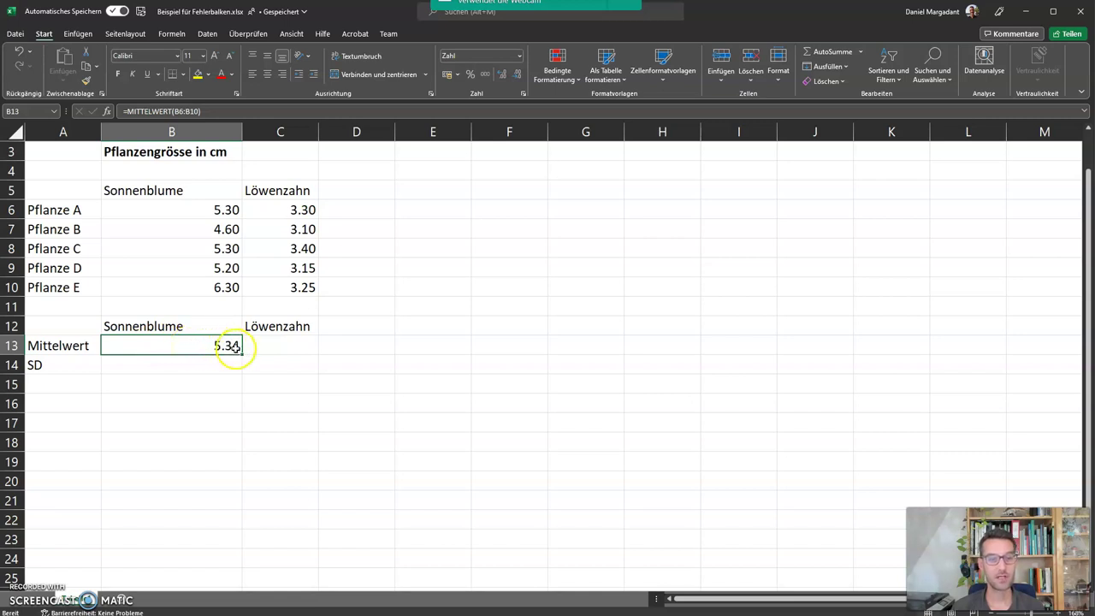
left_click(243, 353)
left_click(243, 352)
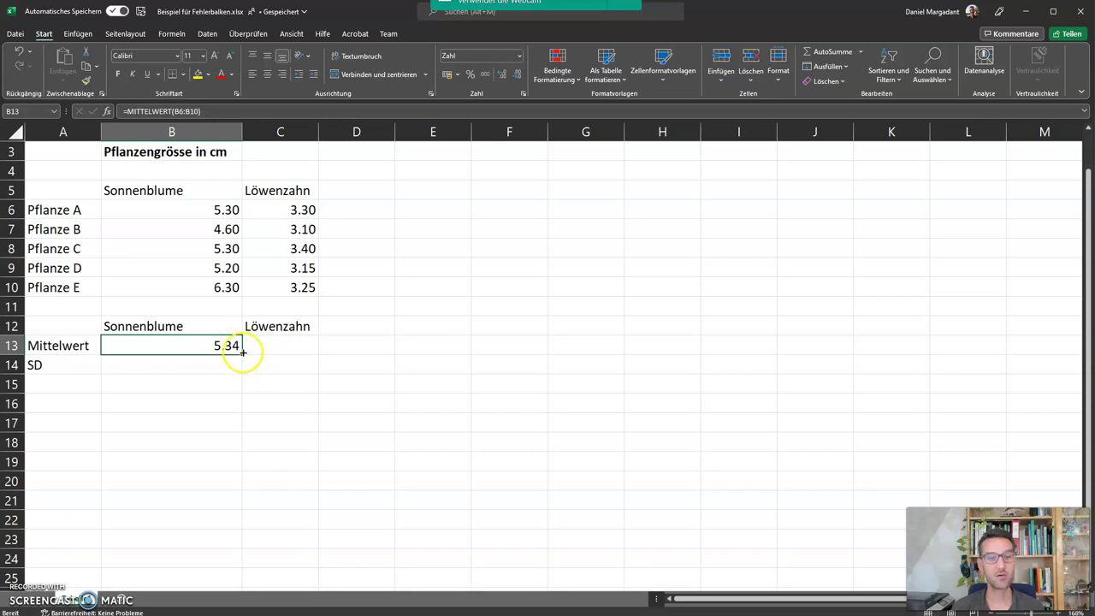
Fill the B13 mean formula into C13, giving the Löwenzahn mean 3.24.
left_click(243, 352)
left_click_drag(243, 352, 301, 349)
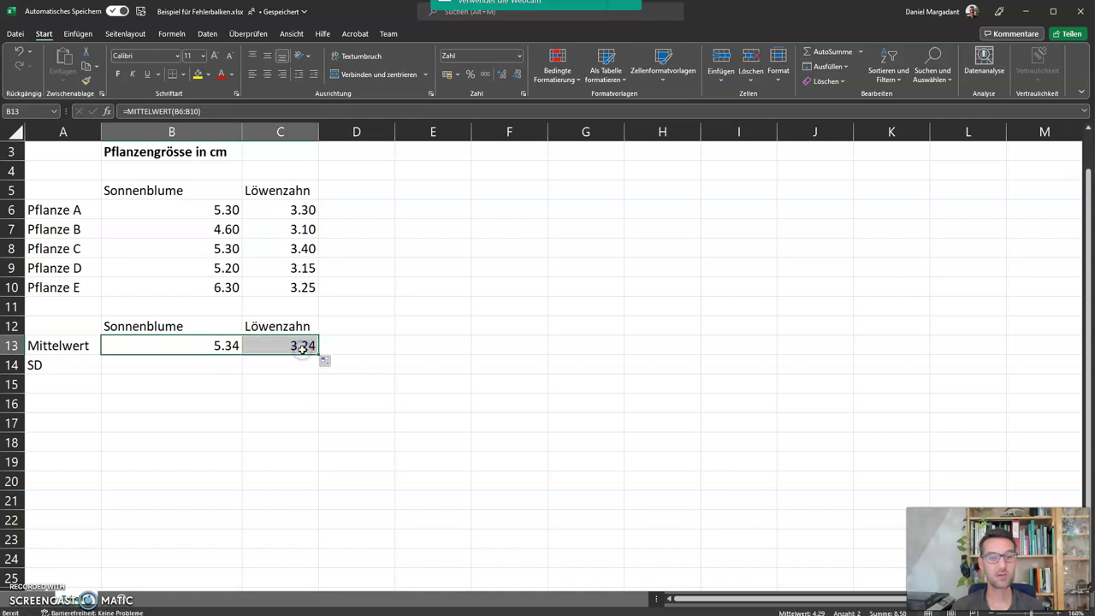
left_click(303, 396)
left_click(304, 346)
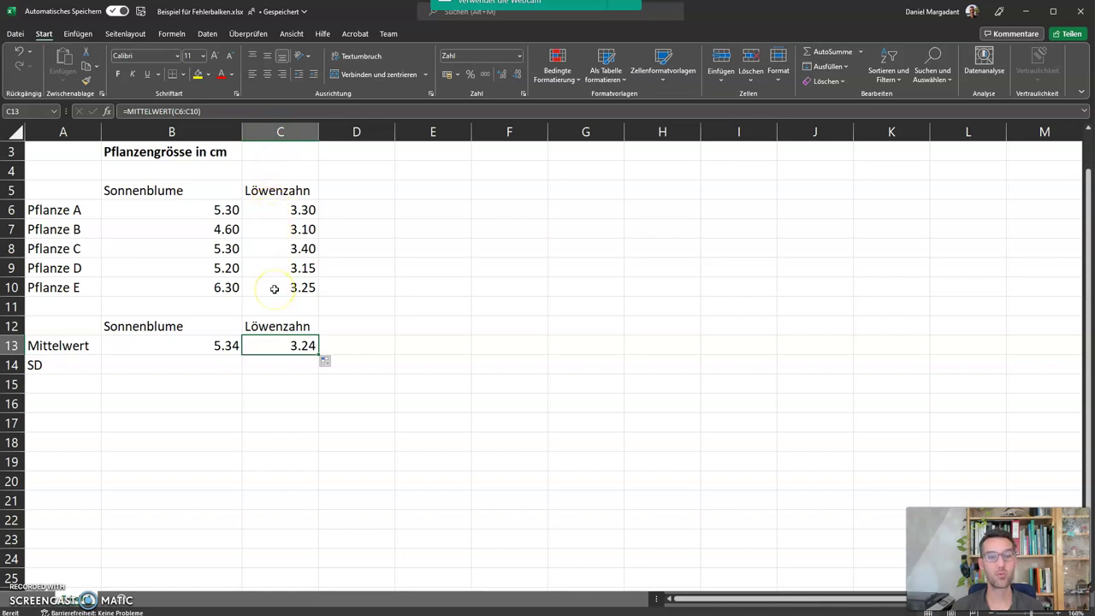
left_click(212, 366)
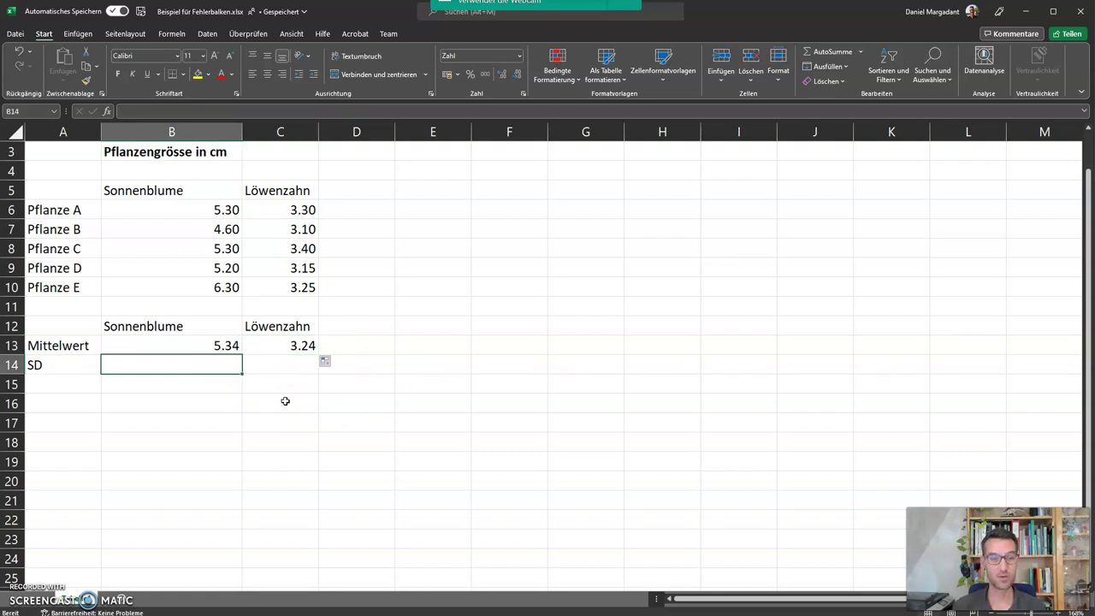
Enter =STABW.N(B6:B10) in B14 and fill it to C14, giving 0.55 and 0.11.
type("=S")
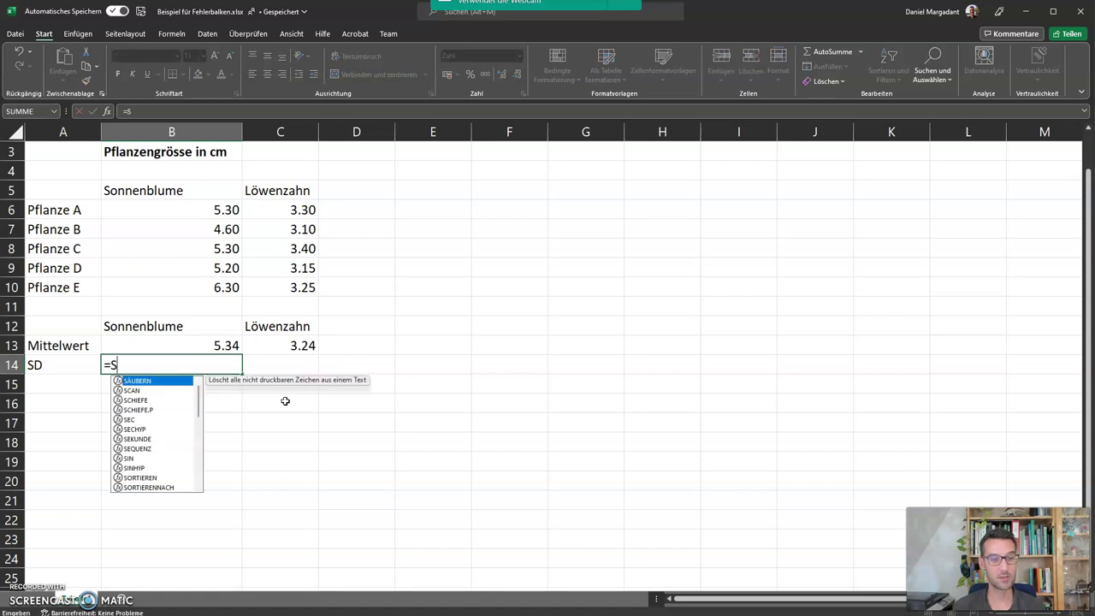
type("tab")
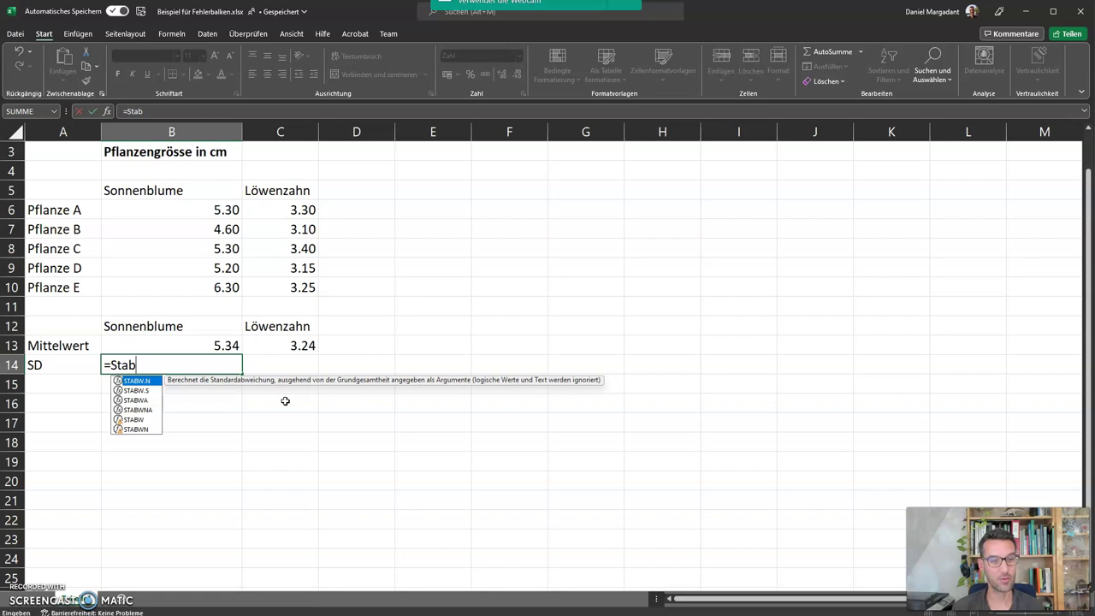
type("w.n")
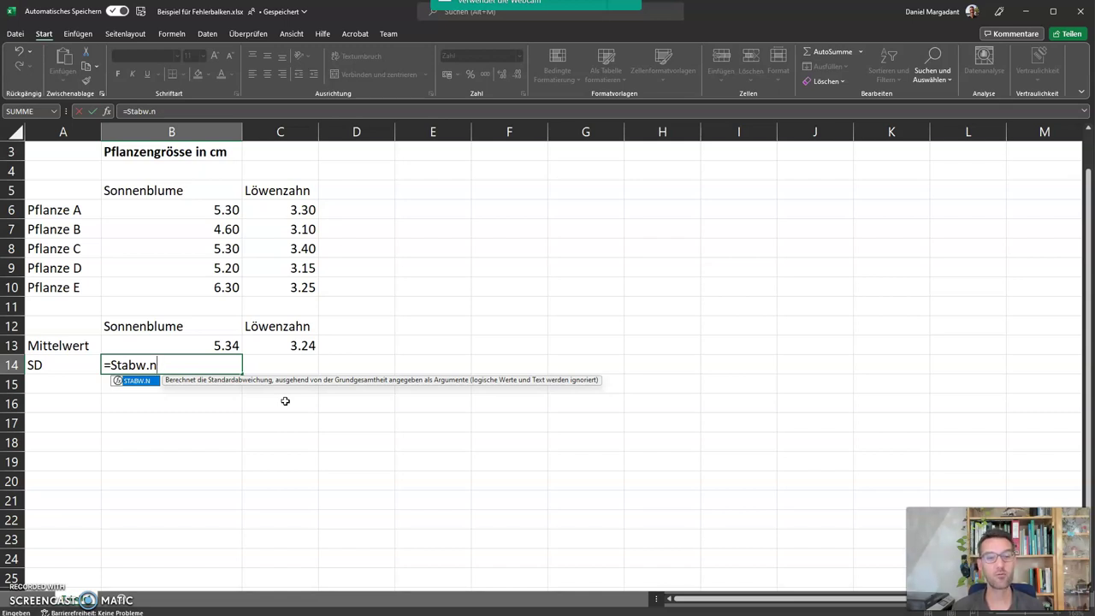
type("(")
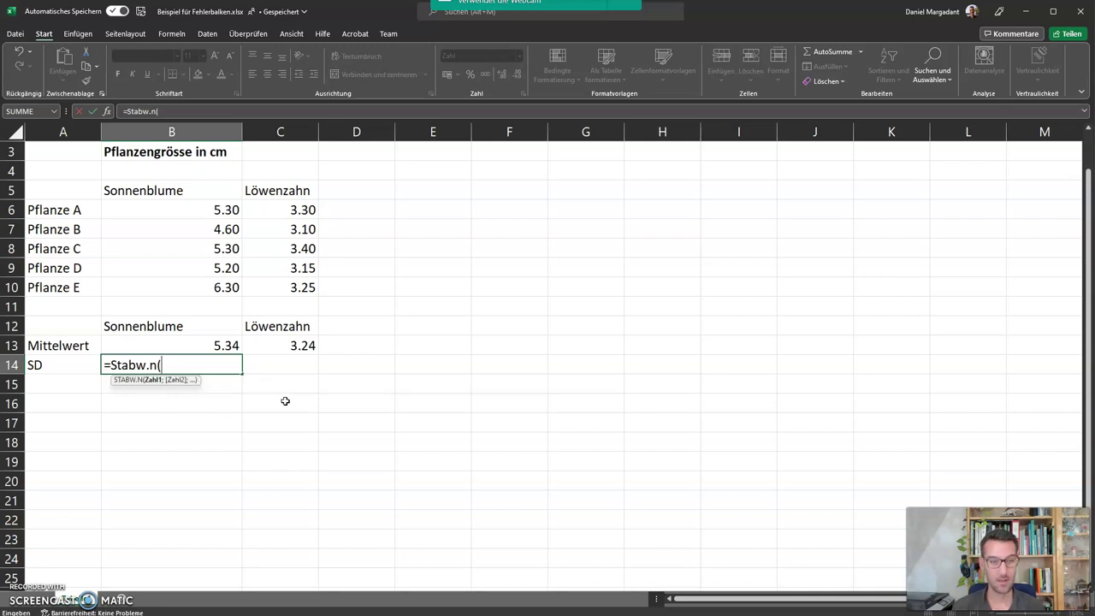
left_click_drag(220, 209, 210, 288)
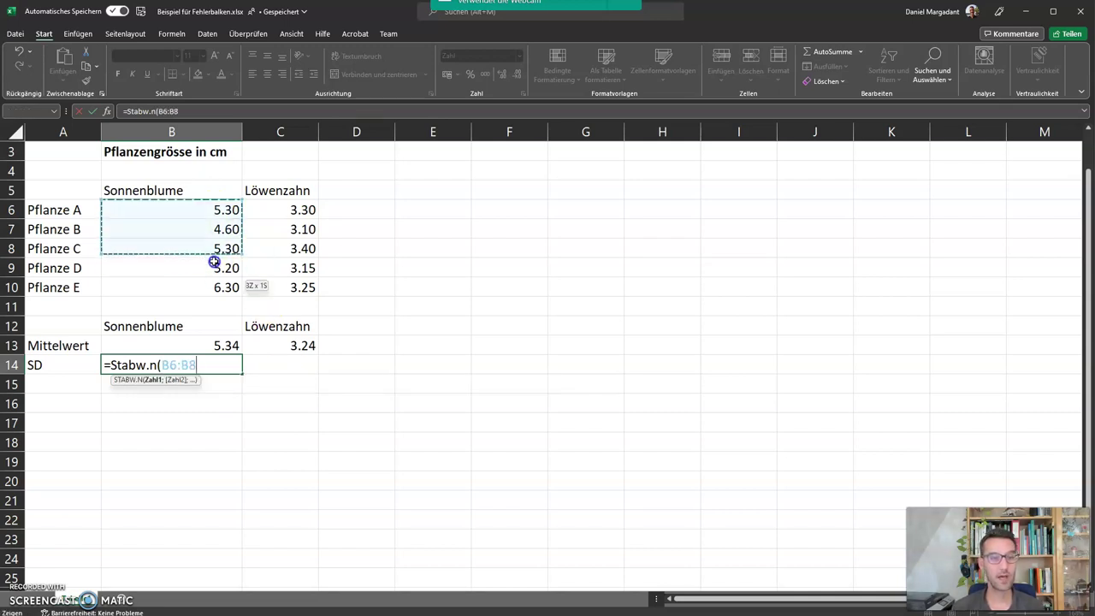
type(")")
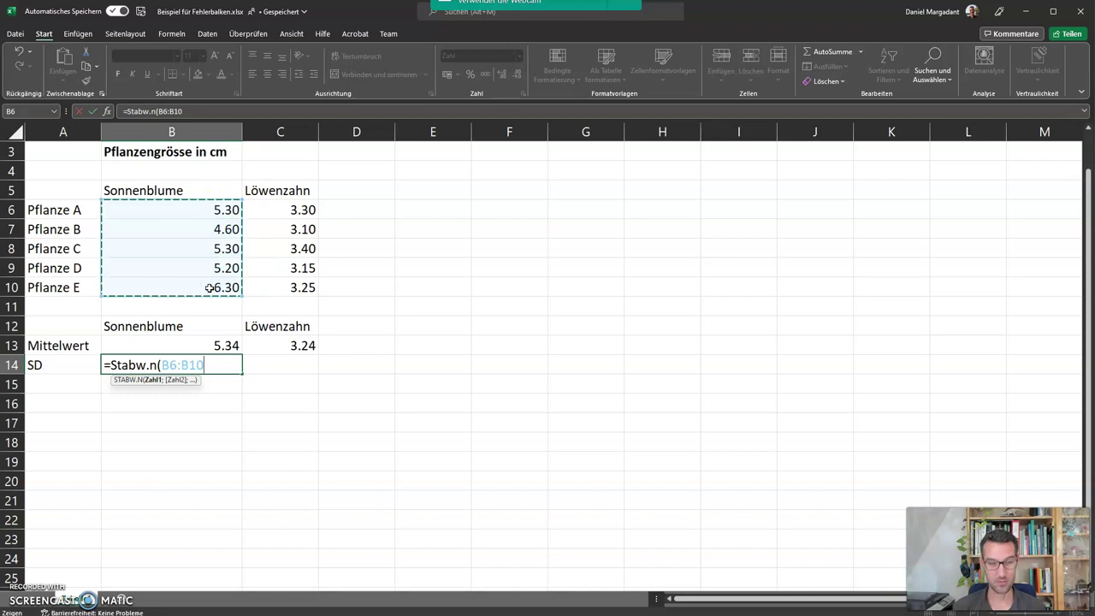
key("Return")
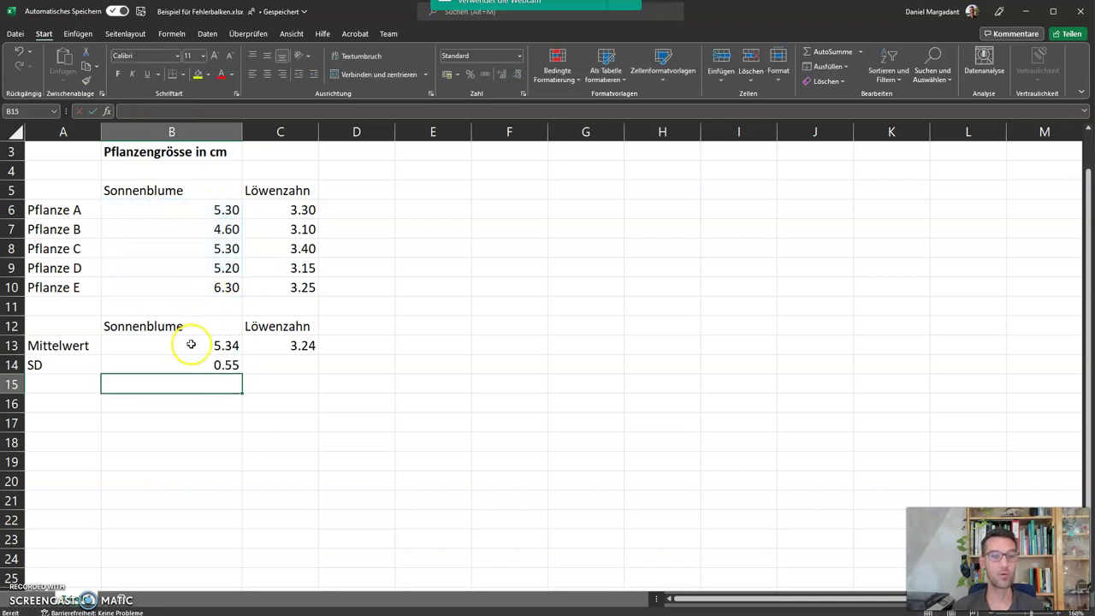
left_click(186, 364)
left_click_drag(243, 374, 321, 372)
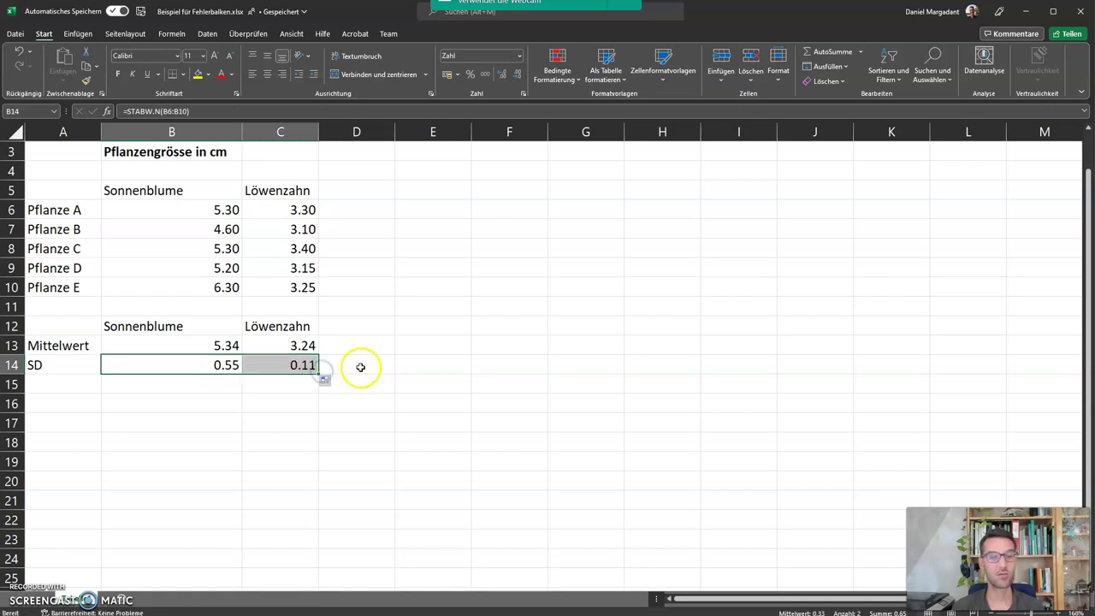
left_click(360, 366)
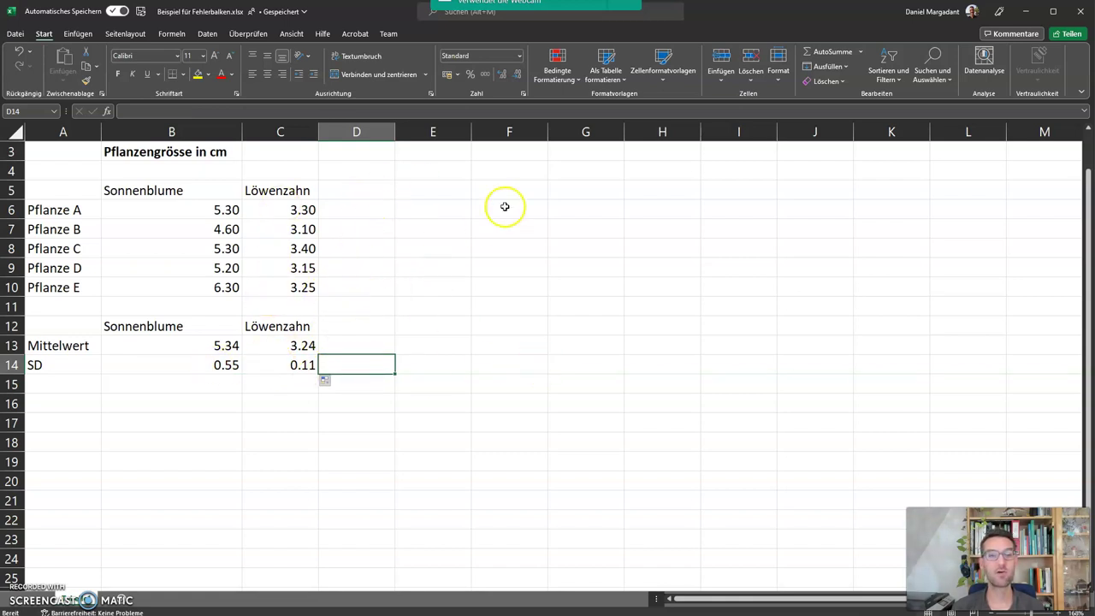
left_click(265, 420)
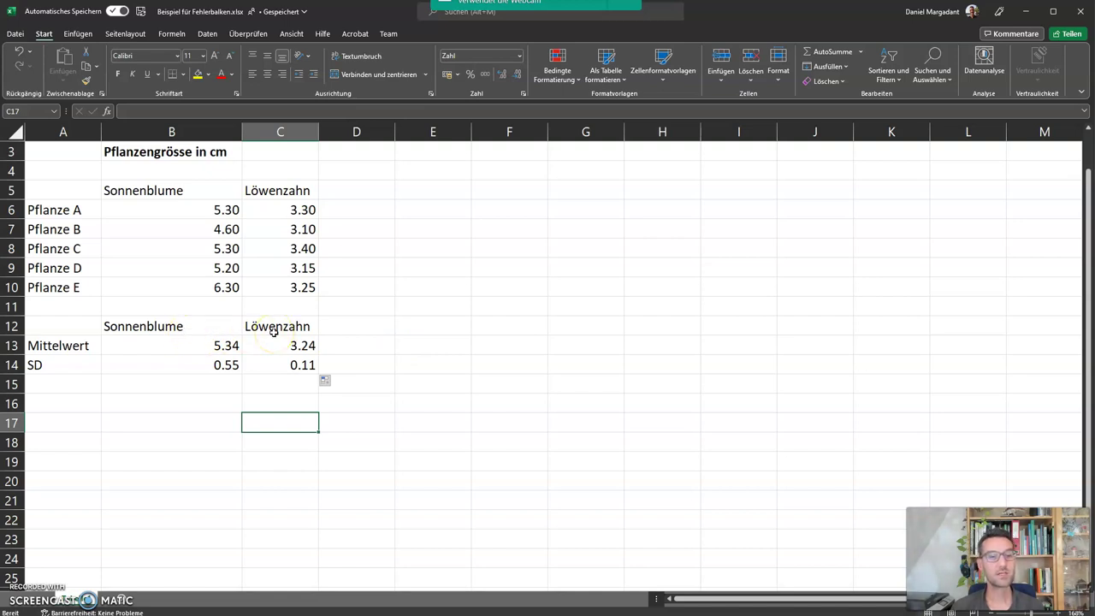
Insert a clustered column chart of B12:C13 and move it beside the table.
left_click(204, 325)
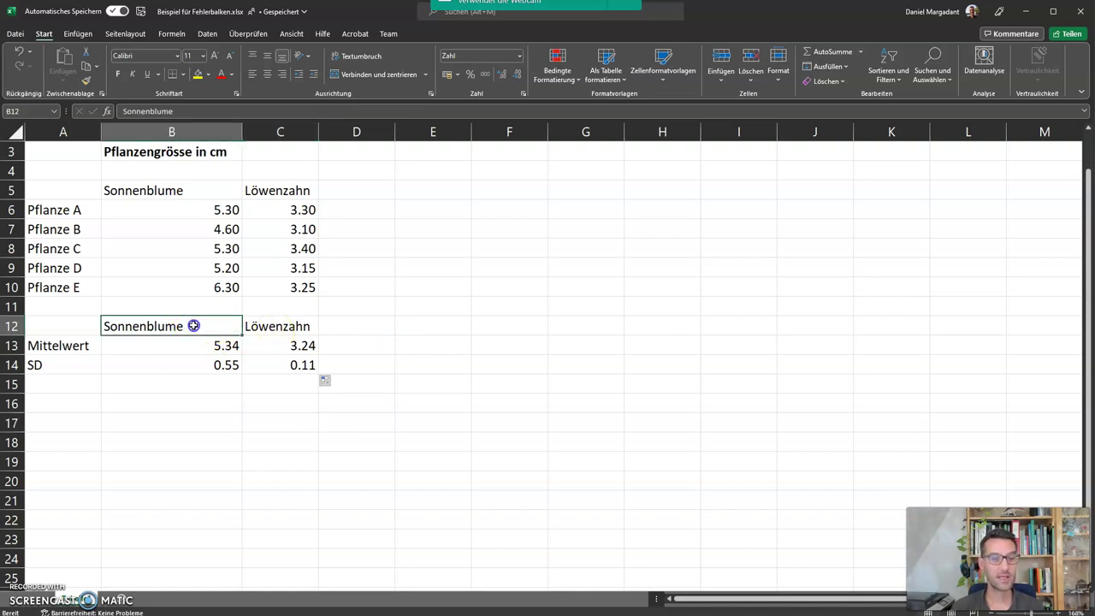
left_click_drag(206, 325, 284, 348)
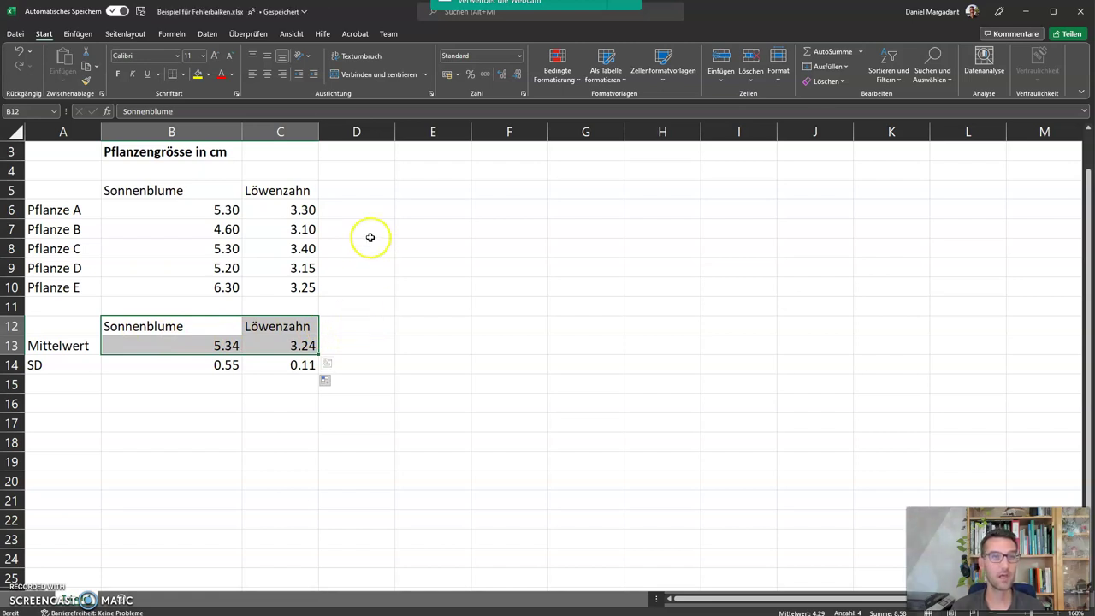
left_click(81, 34)
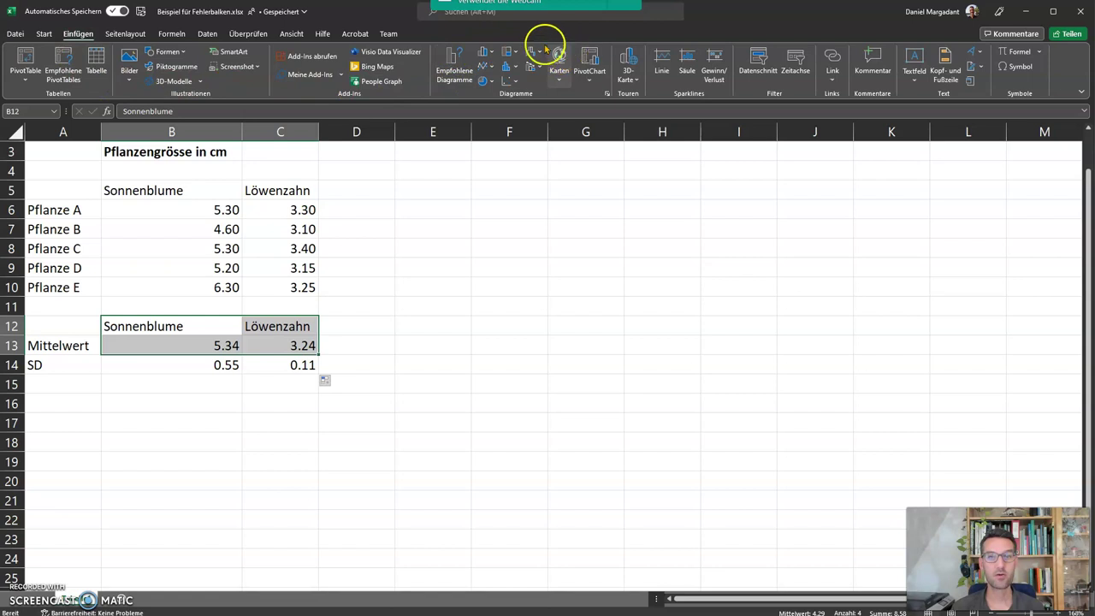
left_click(492, 54)
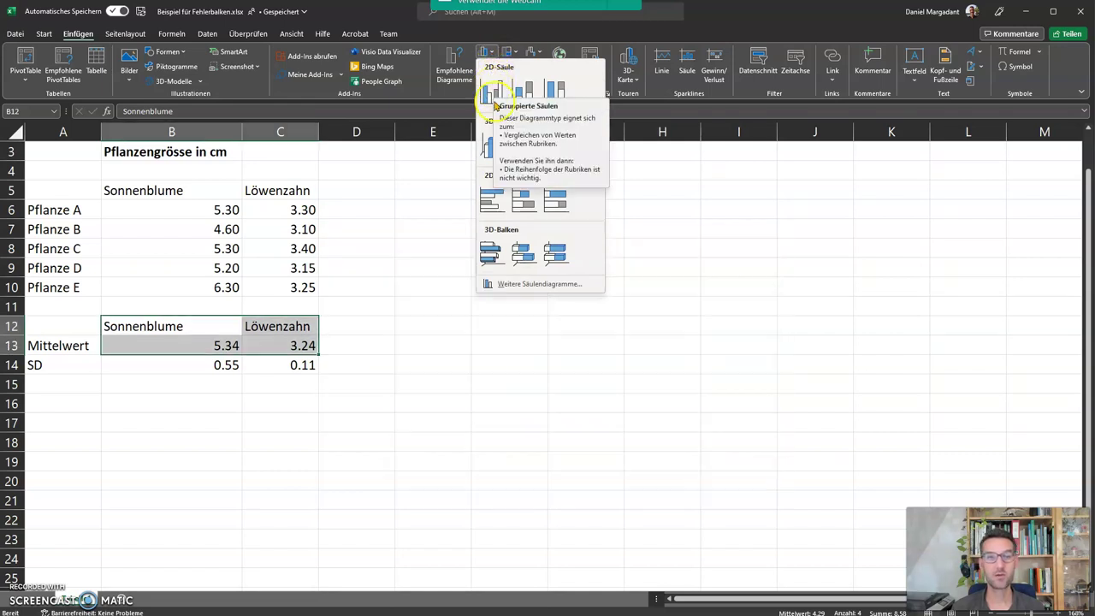
left_click(489, 91)
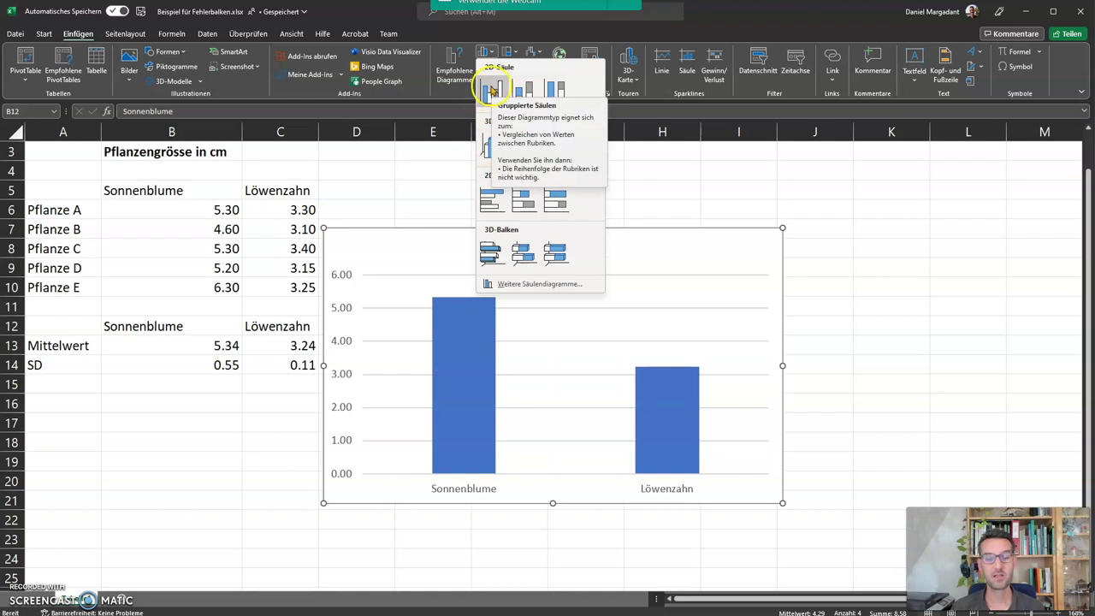
left_click(494, 90)
left_click(450, 244)
left_click_drag(398, 252, 431, 201)
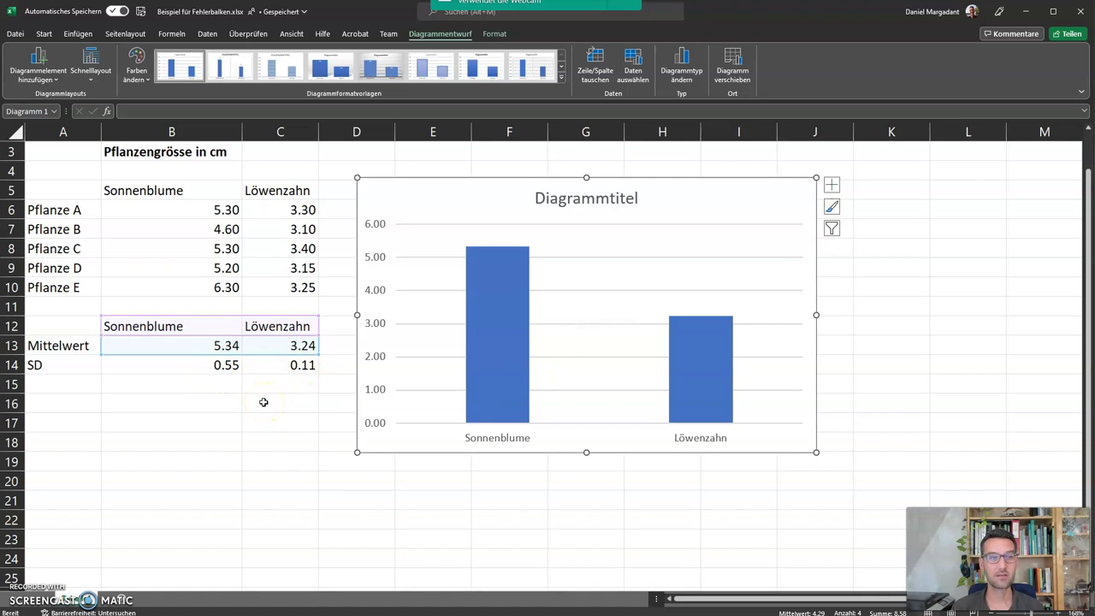
Add error bars to the chart with Fehlerindikatoren > Weitere Fehlerindikatorenoptionen.
mouse_move(497, 274)
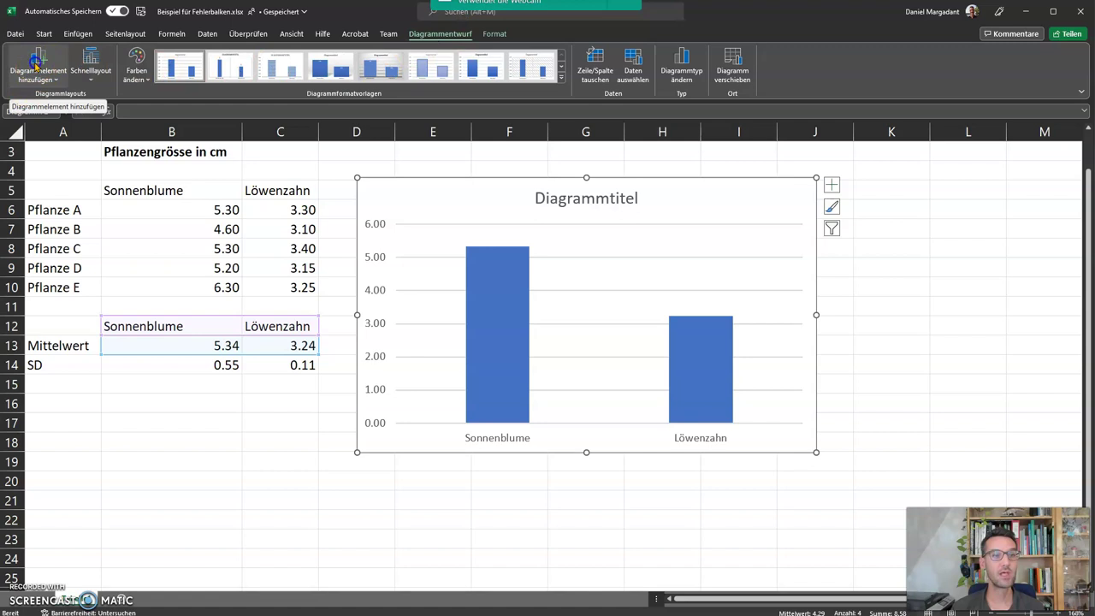
left_click(35, 68)
mouse_move(44, 98)
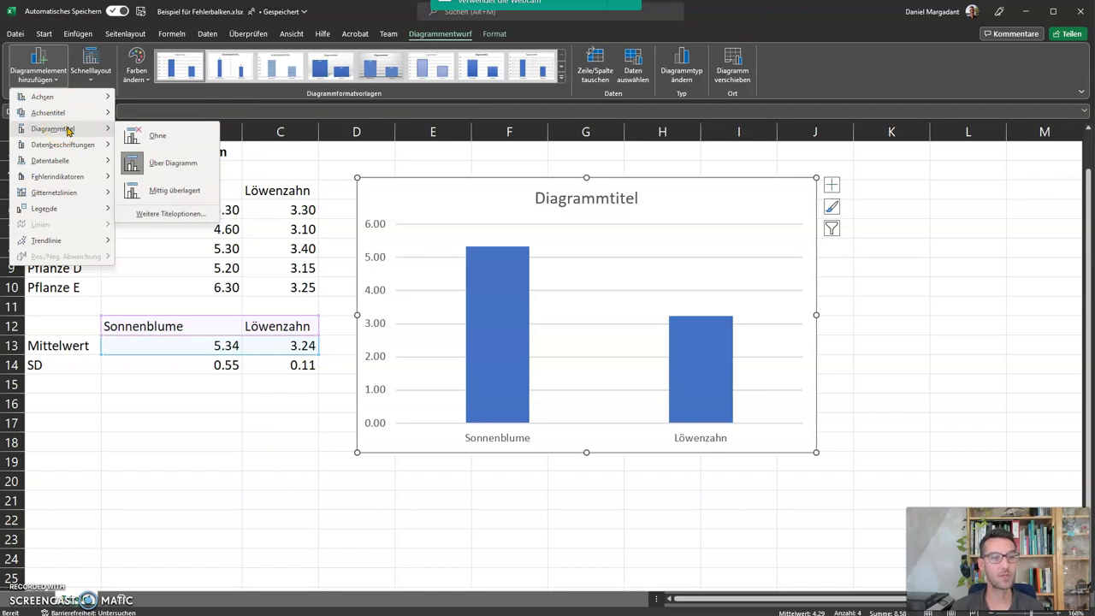
left_click(73, 134)
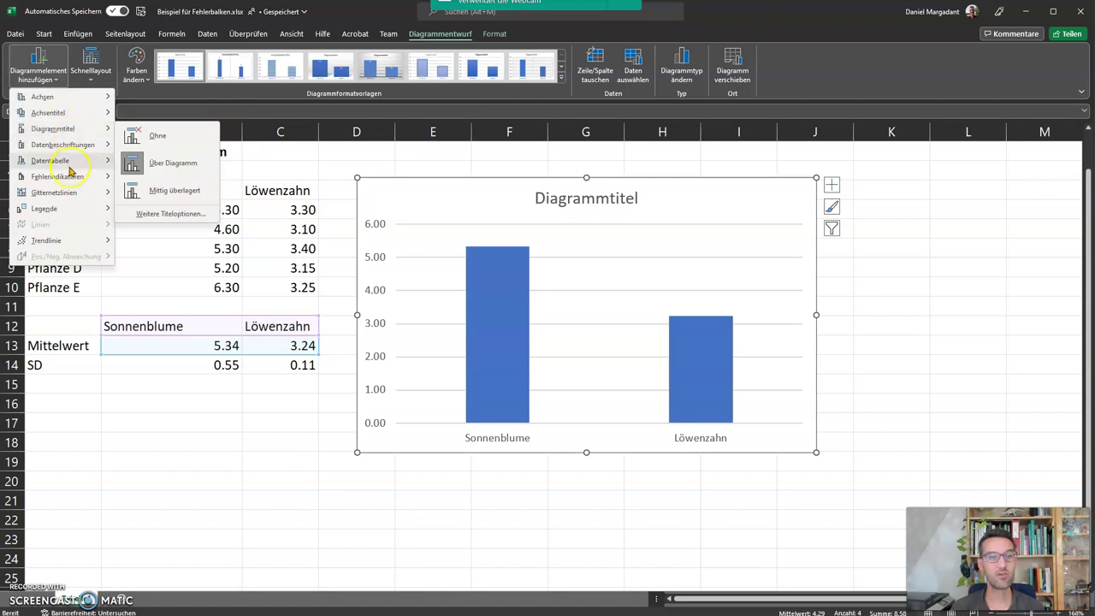
mouse_move(71, 180)
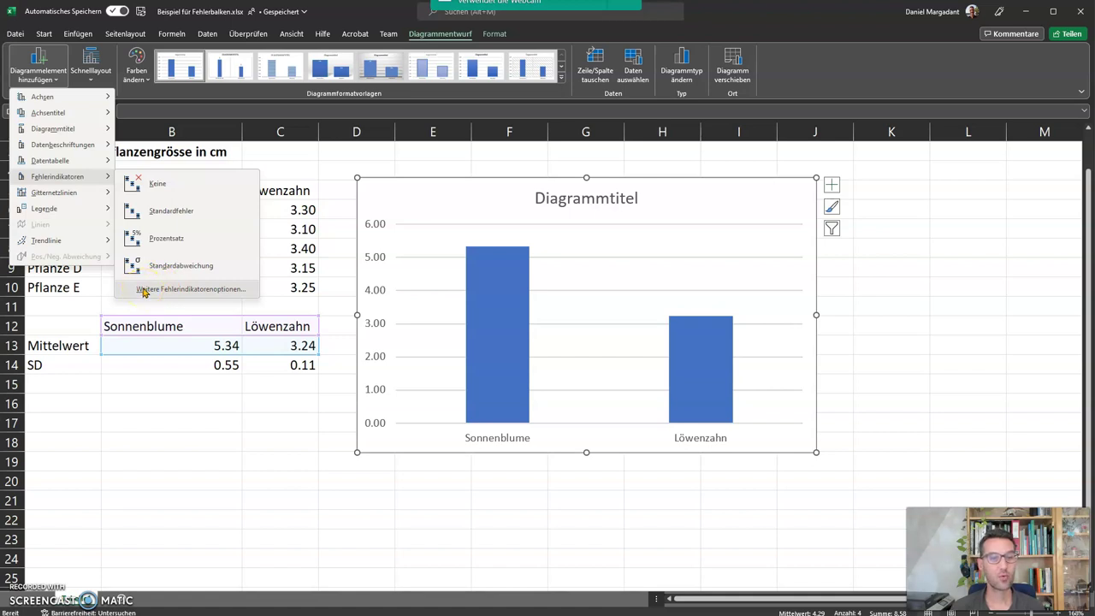
left_click(144, 289)
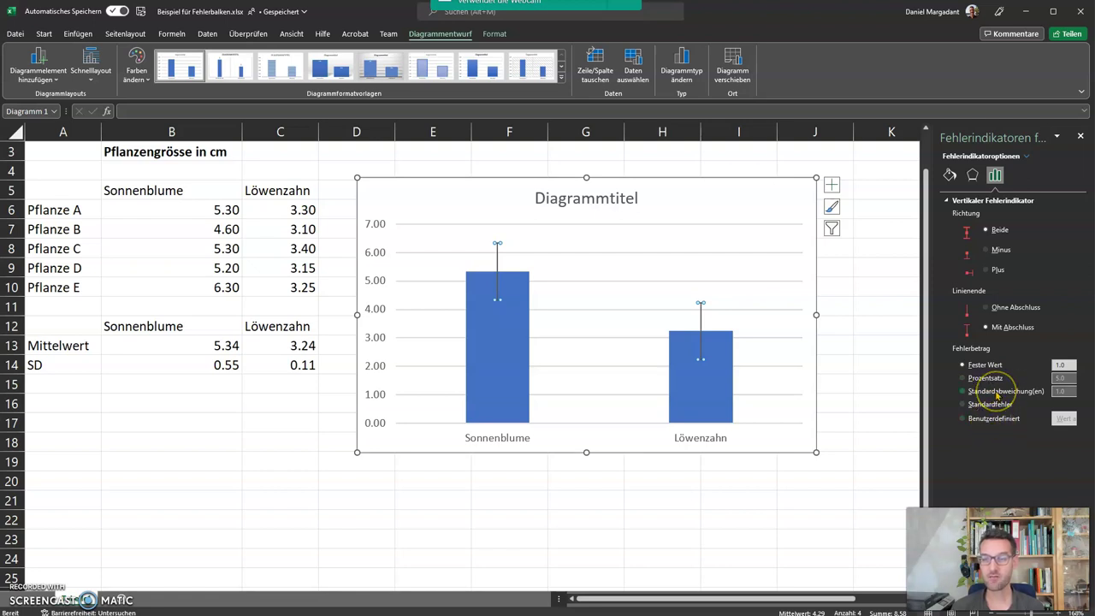
Switch the error amount to Benutzerdefiniert and clear the ={1} positive error value.
left_click(996, 419)
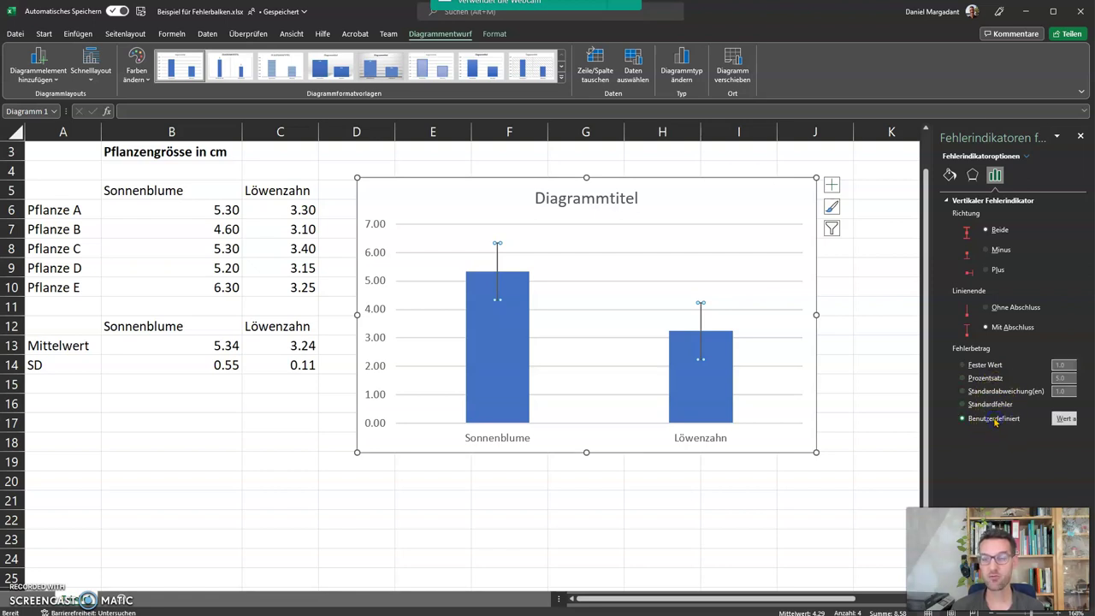
left_click(1071, 419)
left_click(341, 272)
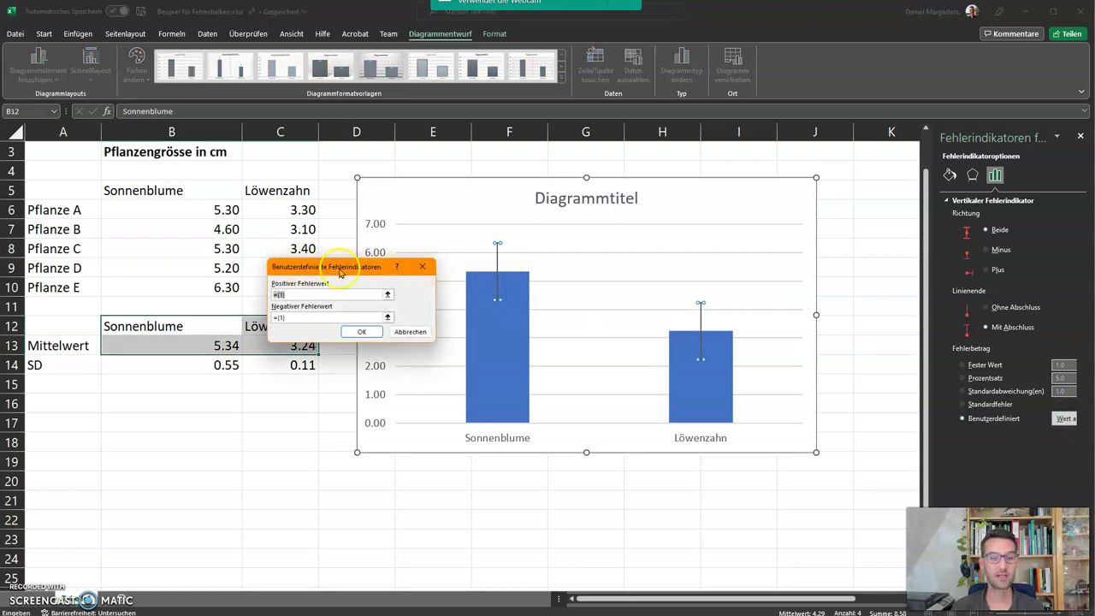
left_click(308, 295)
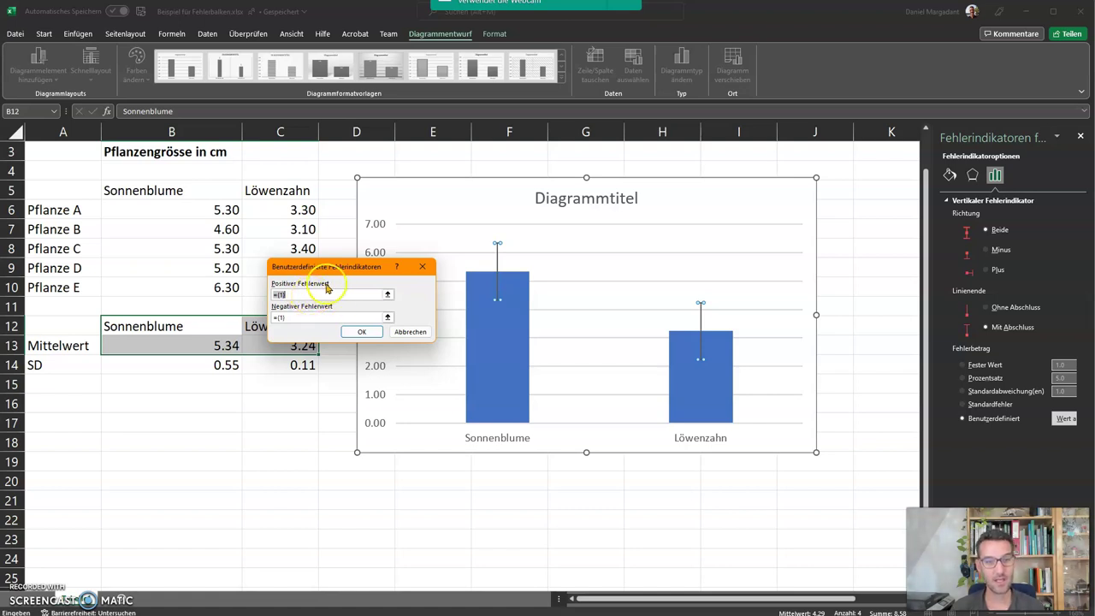
left_click_drag(339, 265, 368, 222)
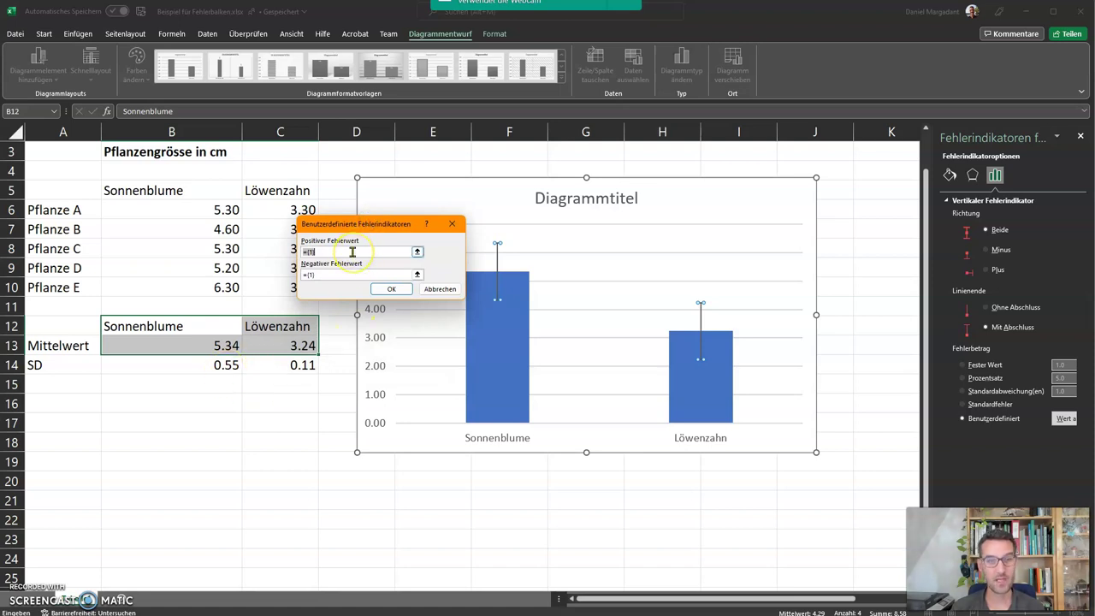
key("BackSpace")
key("BackSpace")
key("BackSpace")
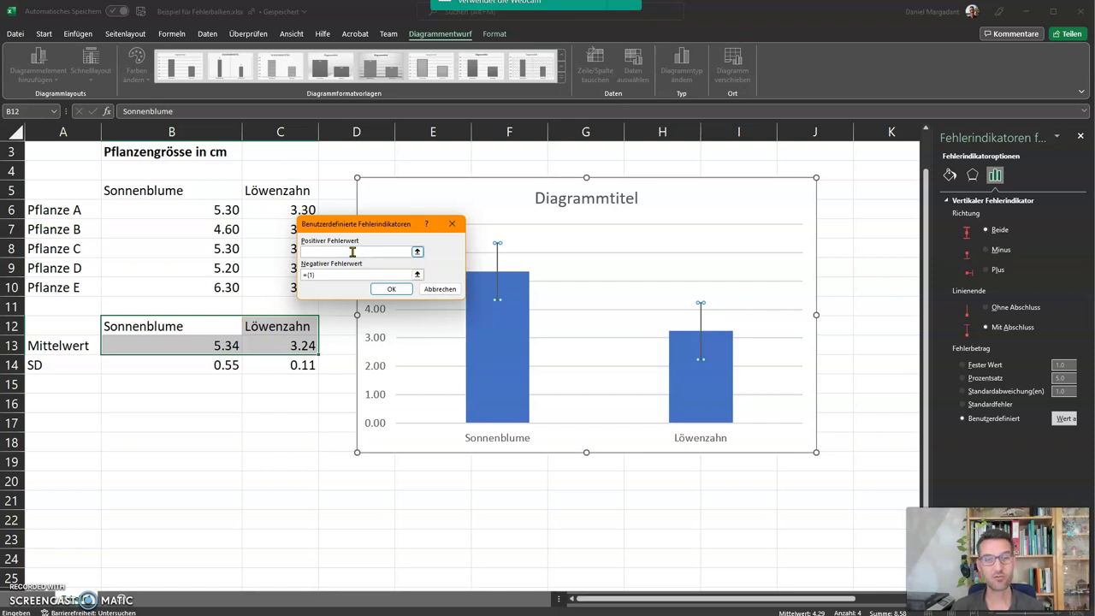
Set both positive and negative error values to the SD range B14:C14.
left_click(417, 252)
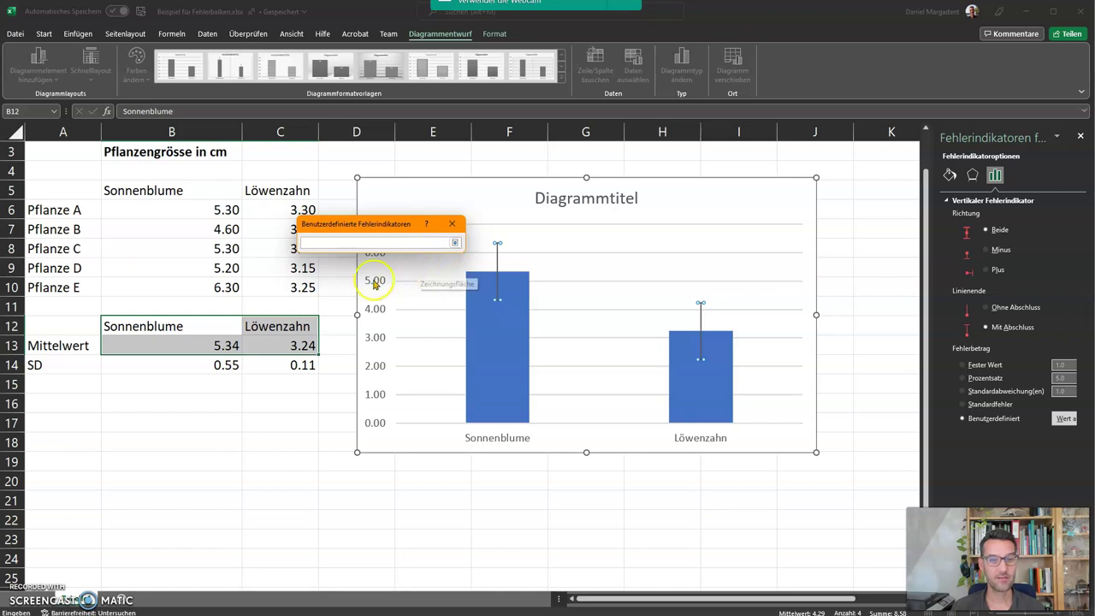
left_click_drag(206, 366, 265, 367)
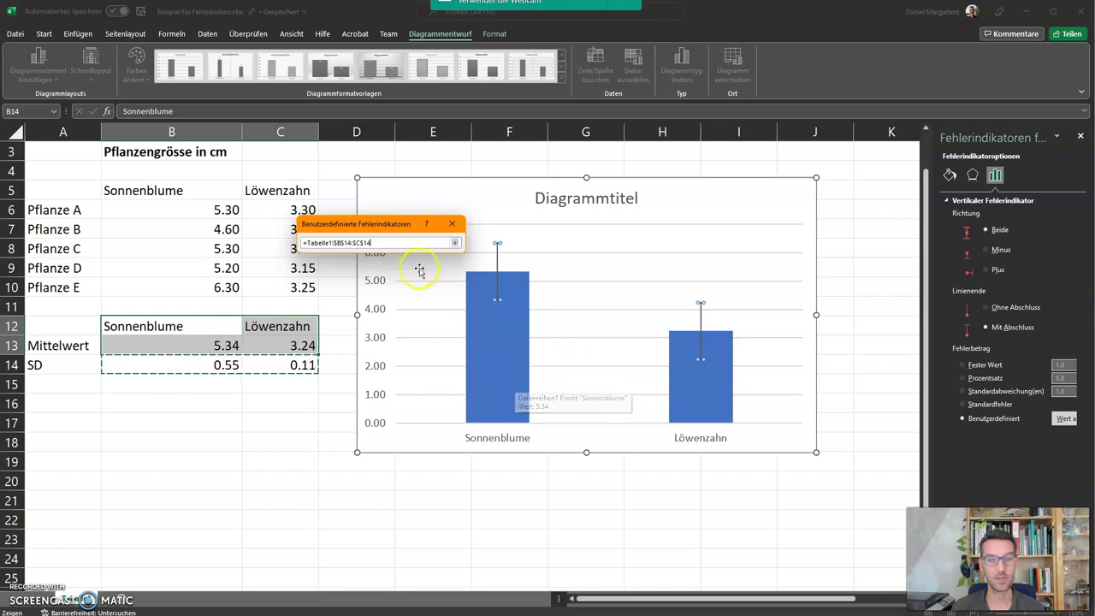
key("Return")
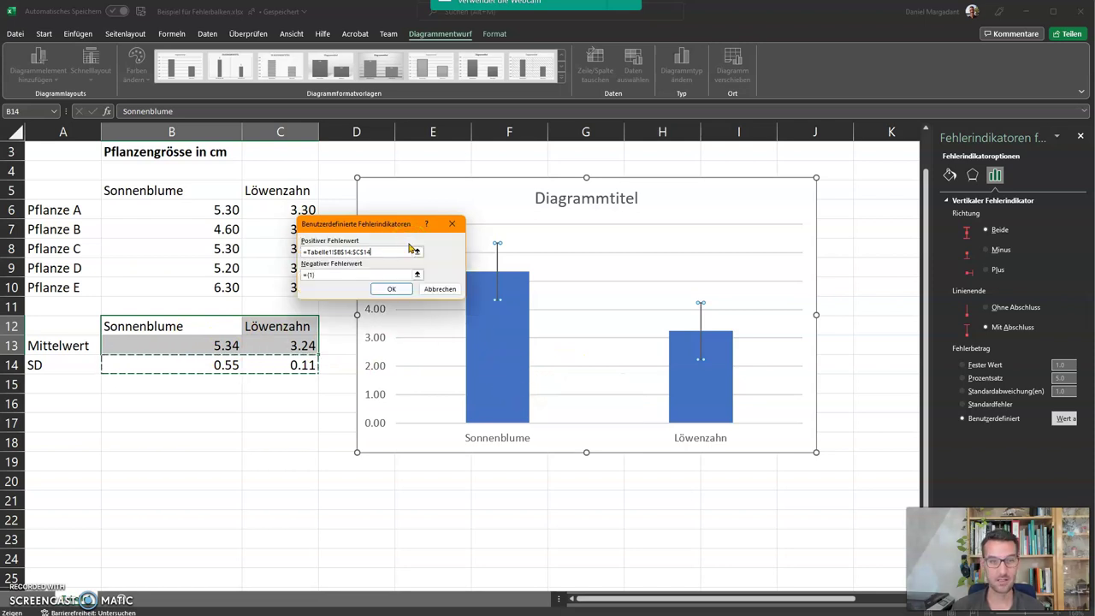
left_click(355, 274)
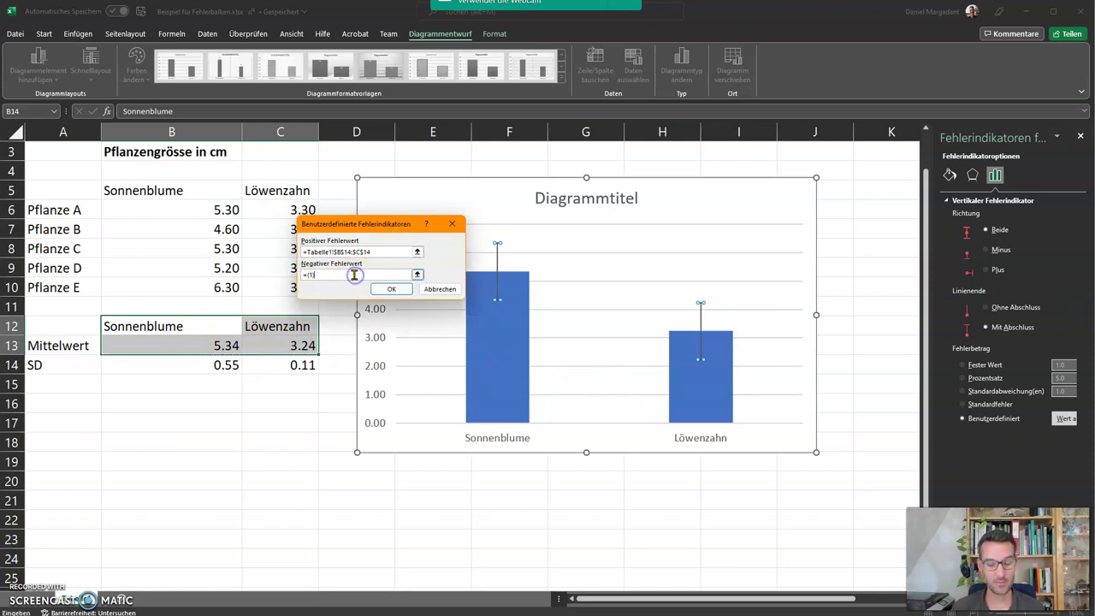
key("BackSpace")
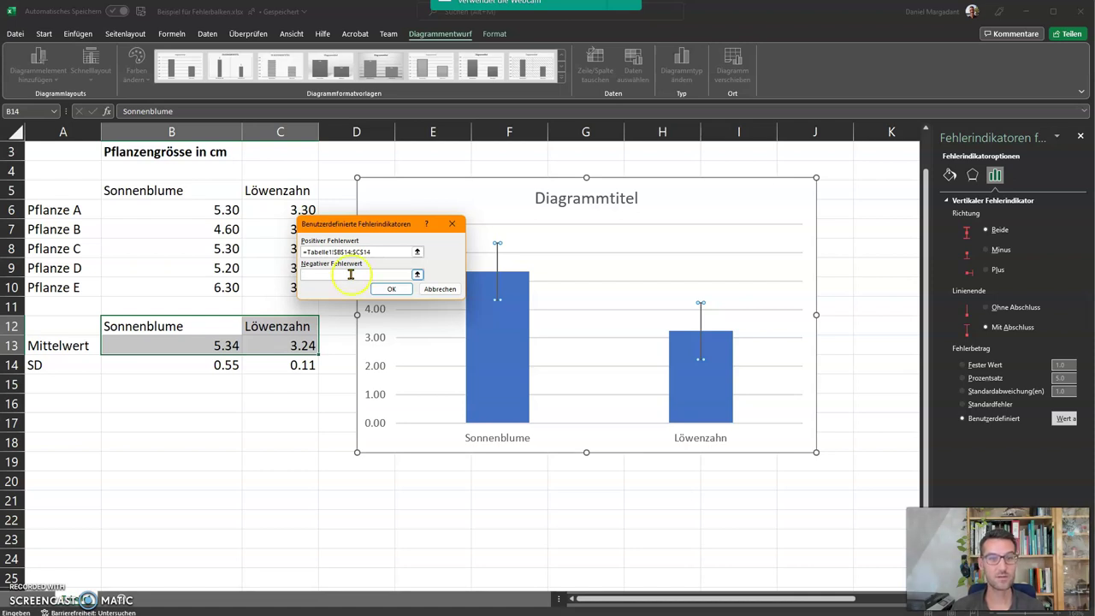
left_click_drag(175, 365, 265, 365)
left_click(396, 291)
left_click(363, 249)
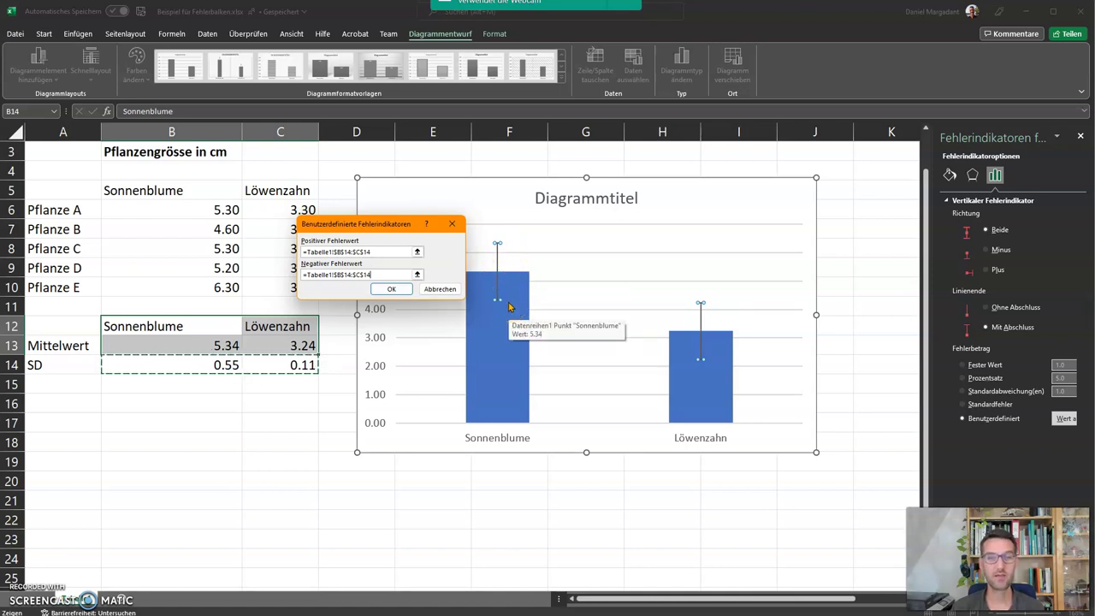
left_click(391, 290)
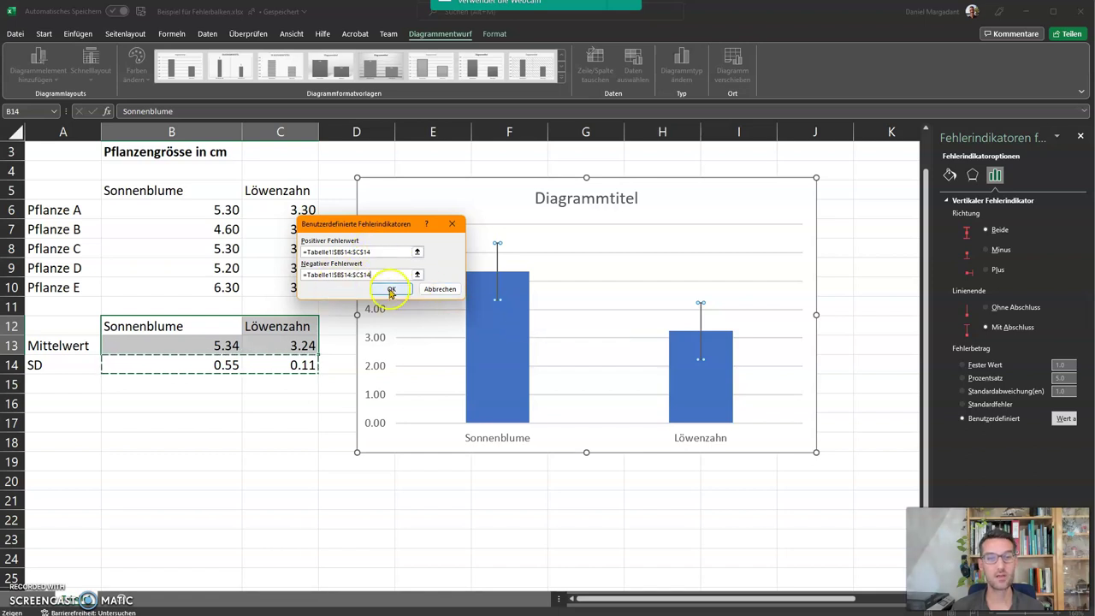
Confirm the custom error values and deselect the chart to view the SD error bars.
left_click(391, 290)
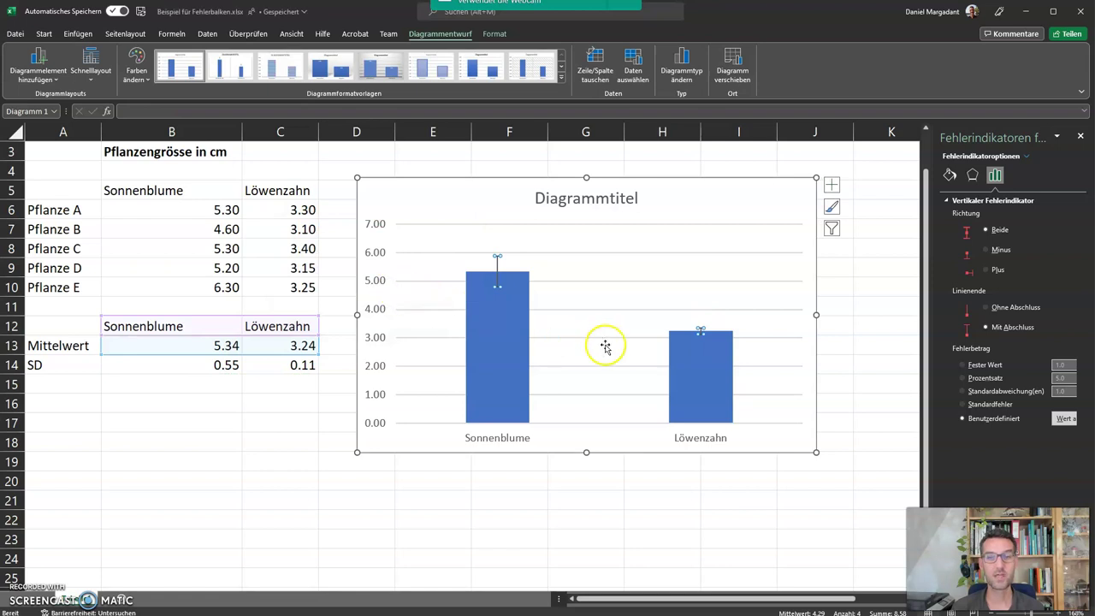
left_click(577, 496)
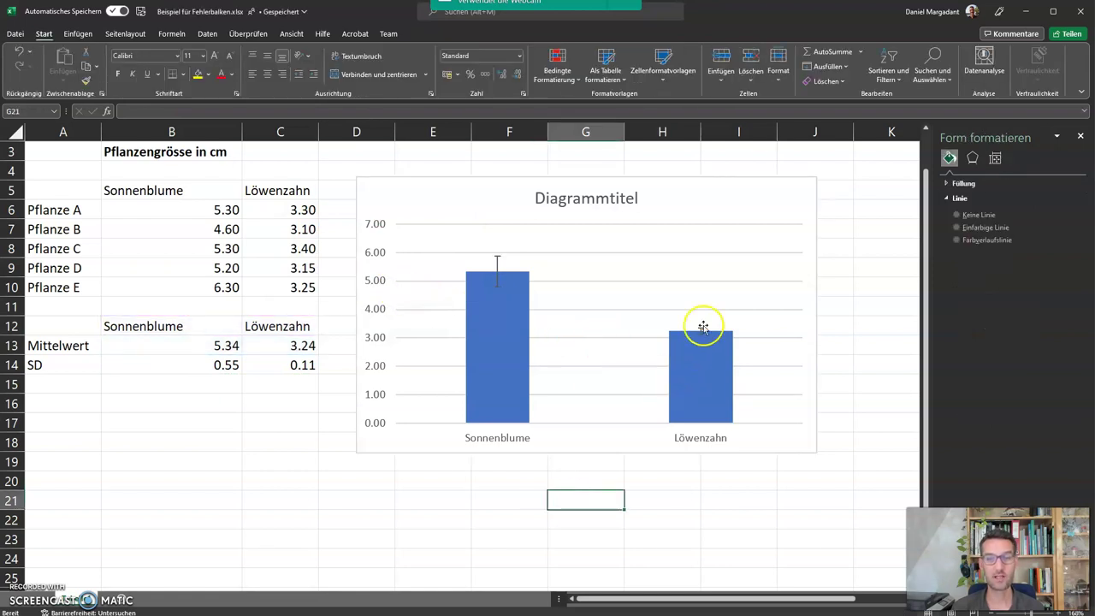
mouse_move(695, 347)
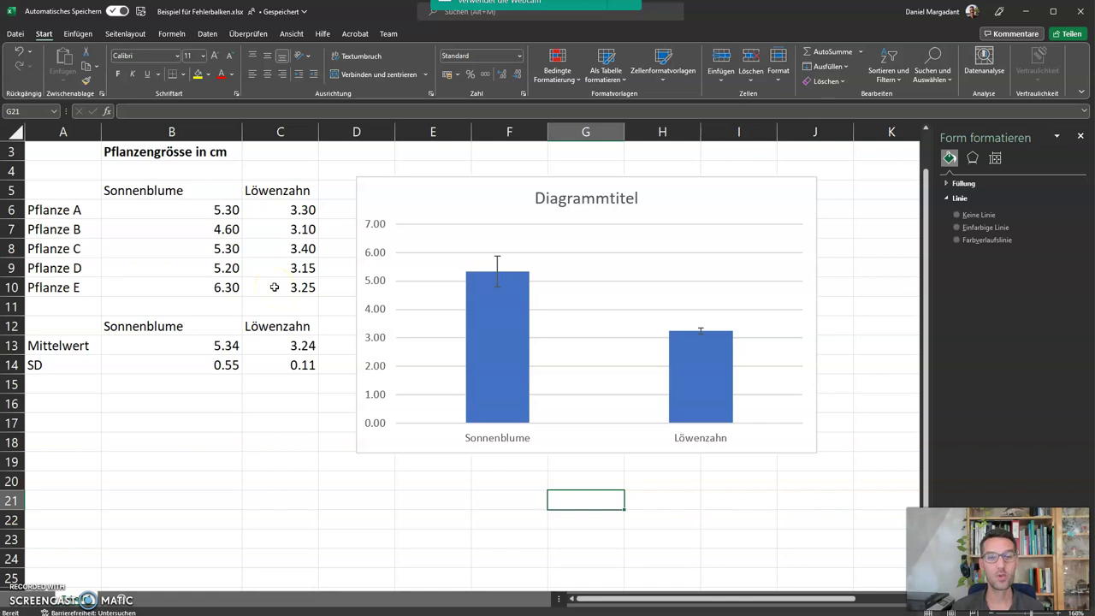
mouse_move(498, 308)
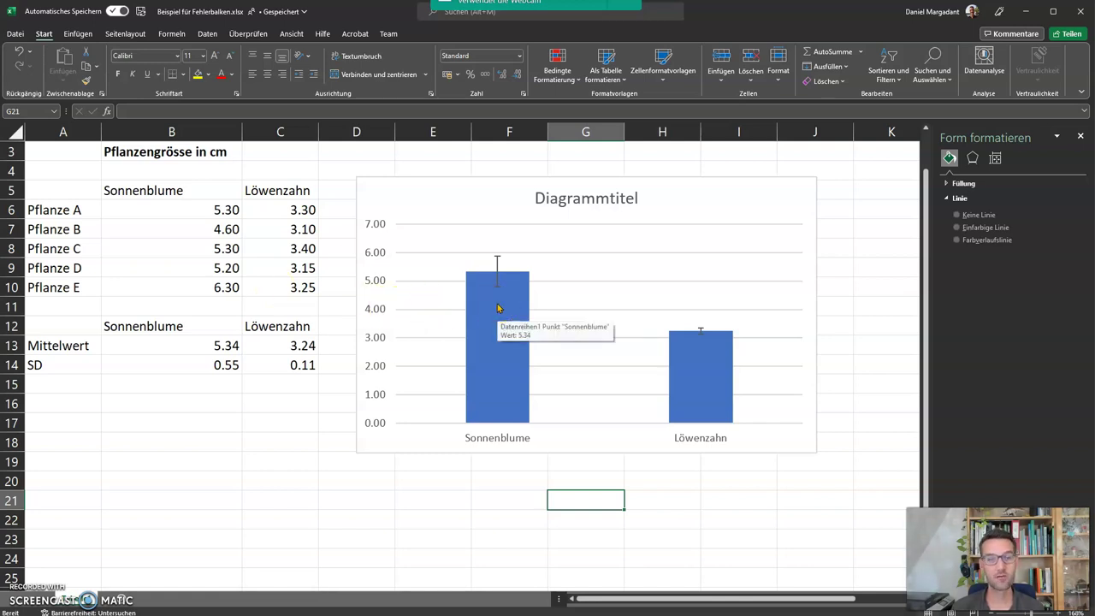